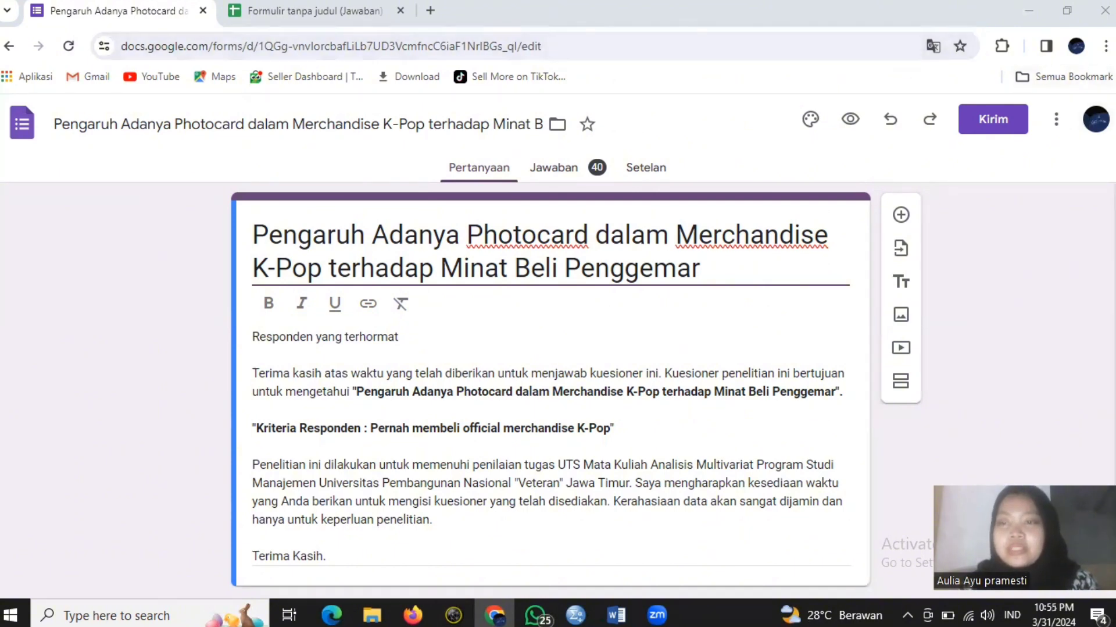
Step: Review the K-Pop photocard survey's introduction and its three coded questions, and open the form's responses
{"action": "scroll", "coordinate": [550, 384], "scroll_direction": "down", "scroll_amount": 12}
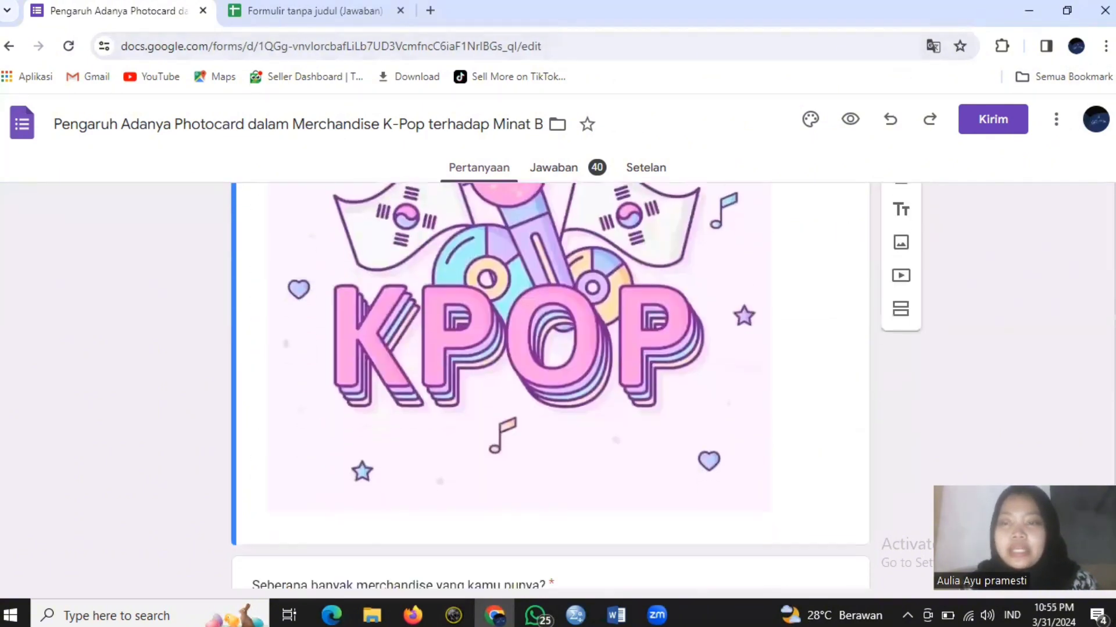
{"action": "scroll", "coordinate": [550, 384], "scroll_direction": "down", "scroll_amount": 1}
{"action": "scroll", "coordinate": [551, 383], "scroll_direction": "down", "scroll_amount": 5}
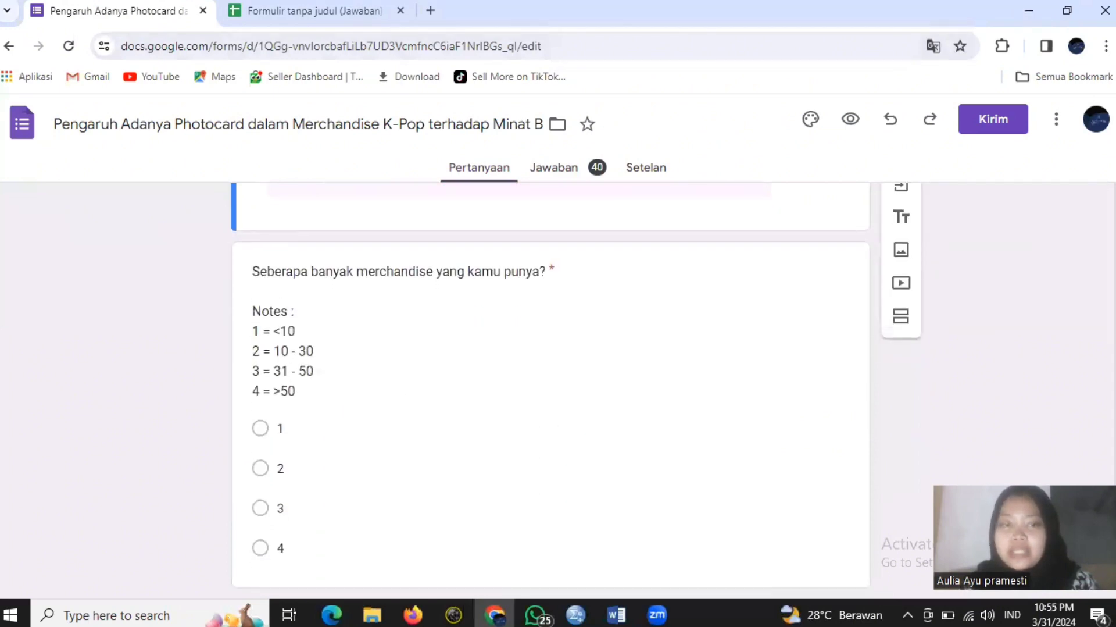
{"action": "scroll", "coordinate": [551, 384], "scroll_direction": "down", "scroll_amount": 1}
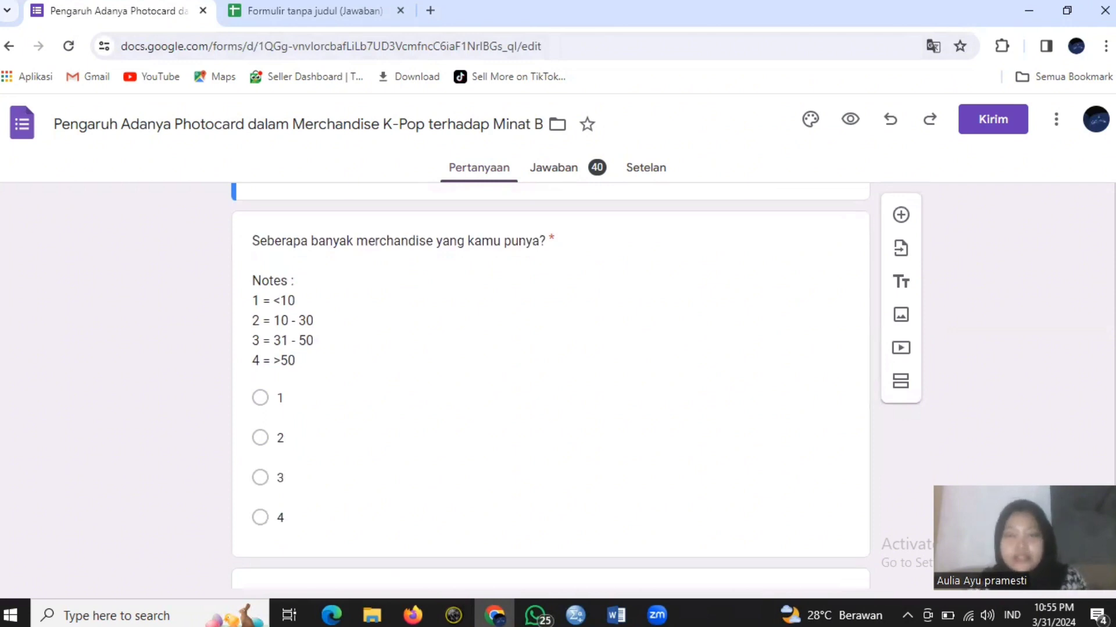
{"action": "scroll", "coordinate": [550, 383], "scroll_direction": "down", "scroll_amount": 4}
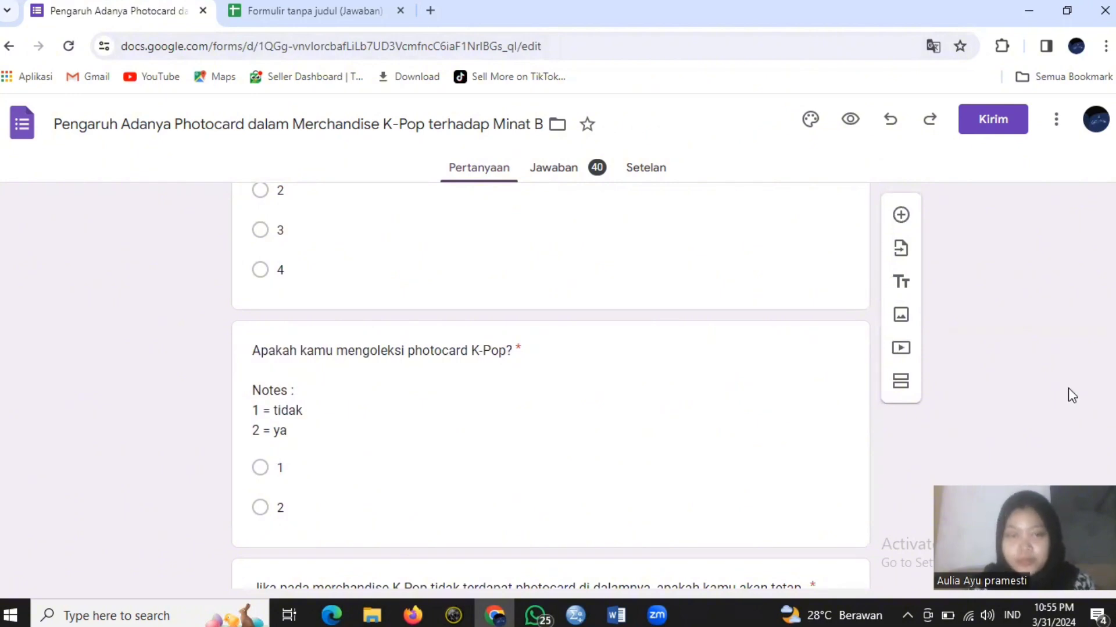
{"action": "scroll", "coordinate": [1072, 396], "scroll_direction": "down", "scroll_amount": 4}
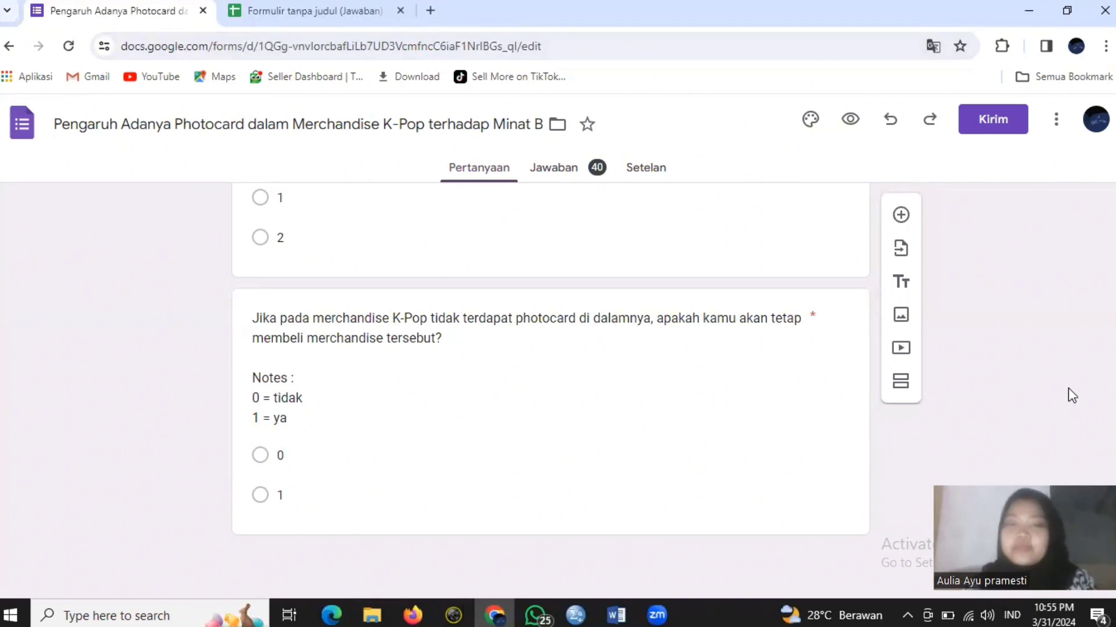
{"action": "left_click", "coordinate": [565, 176]}
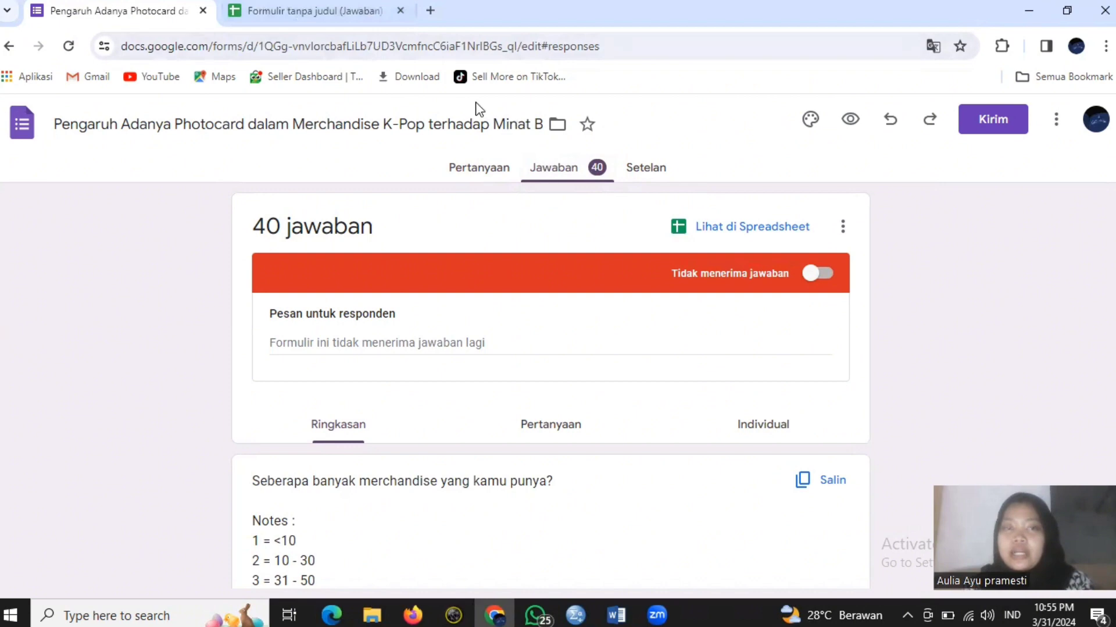
Step: Look over the form's response spreadsheet and the empty Untitled2 dataset in IBM SPSS Statistics
{"action": "left_click", "coordinate": [384, 12]}
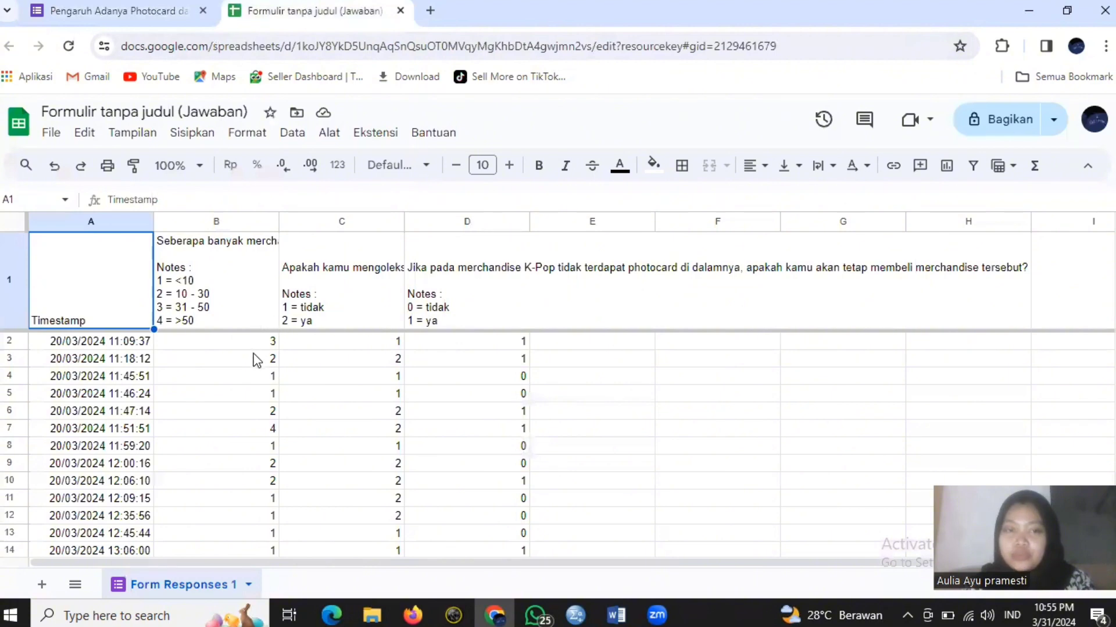
{"action": "left_click", "coordinate": [250, 346]}
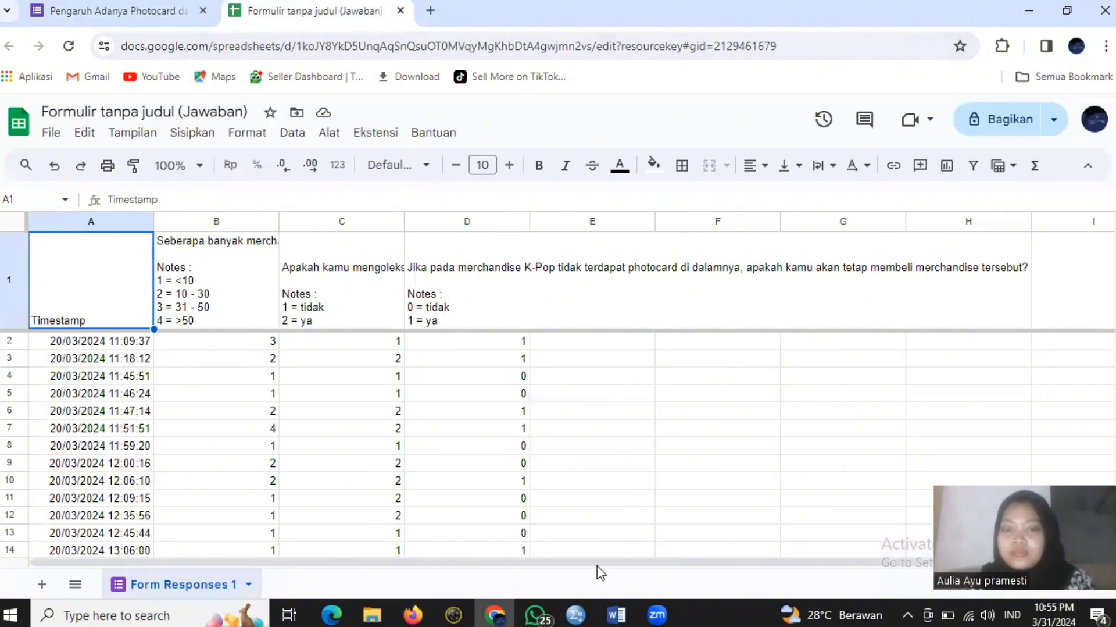
{"action": "mouse_move", "coordinate": [576, 612]}
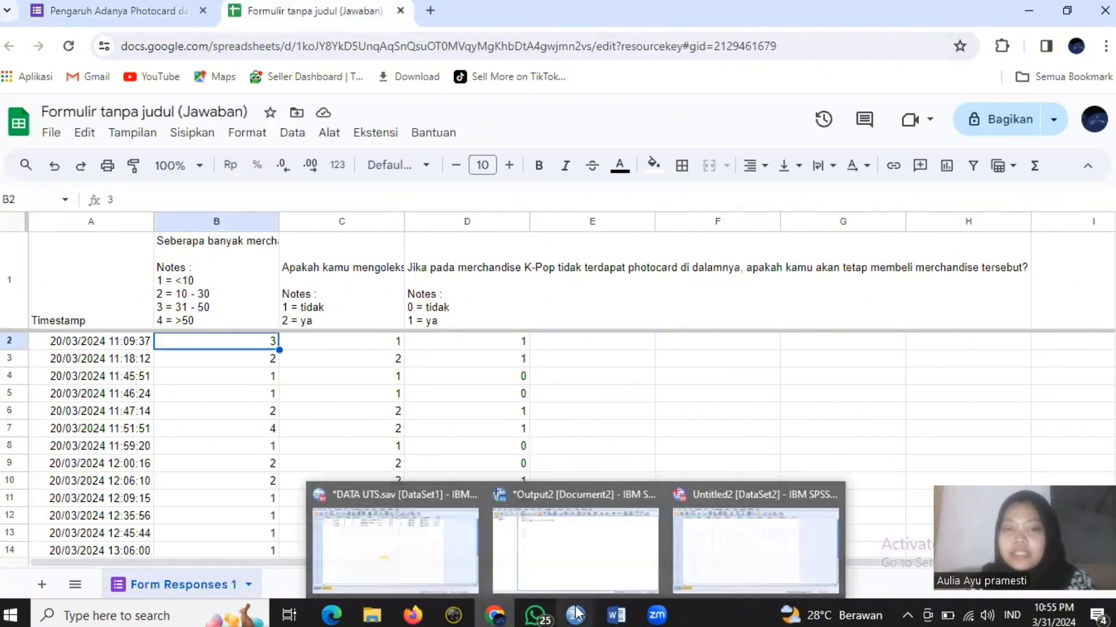
{"action": "left_click", "coordinate": [734, 553]}
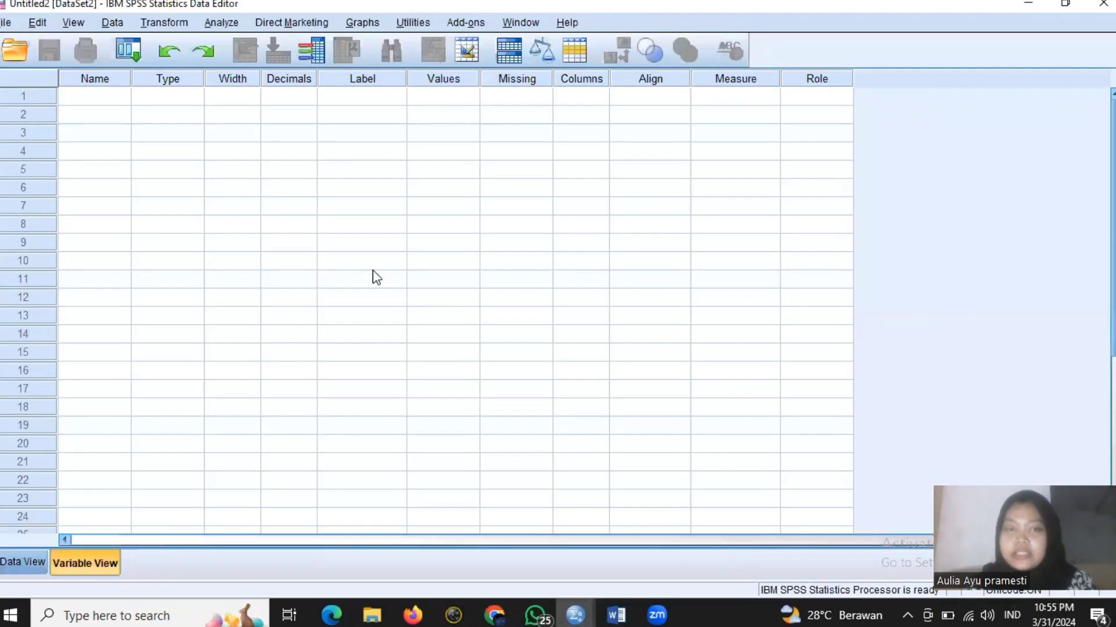
{"action": "left_click", "coordinate": [18, 555]}
{"action": "left_click", "coordinate": [86, 564]}
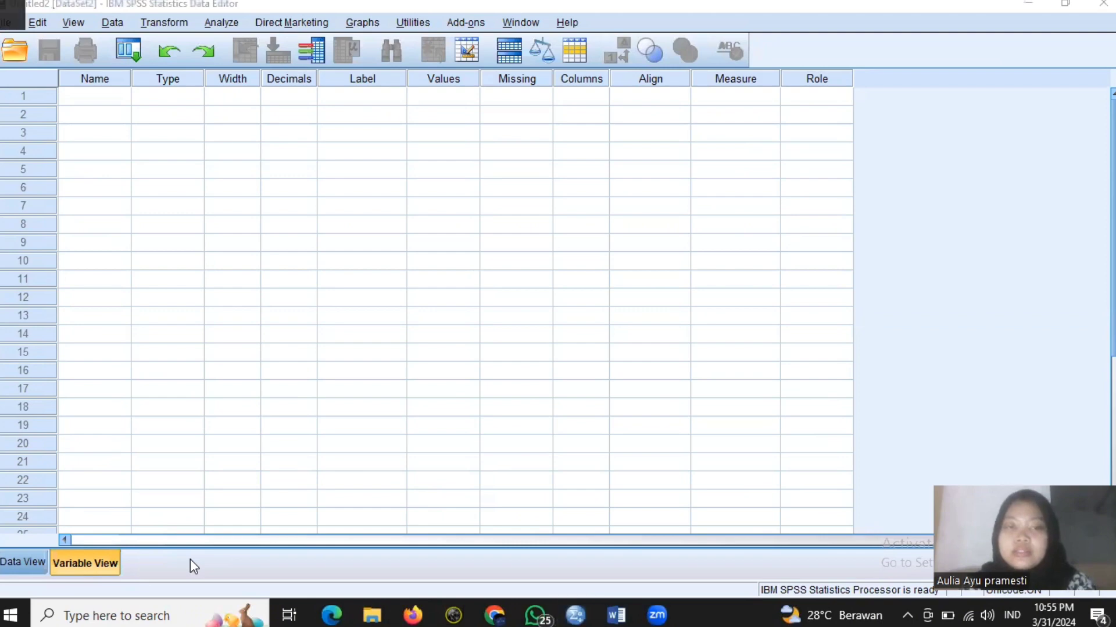
Step: Switch back to the response spreadsheet in Google Sheets and copy the answers in B2:D41, excluding timestamps and headers
{"action": "key", "text": "alt+Tab"}
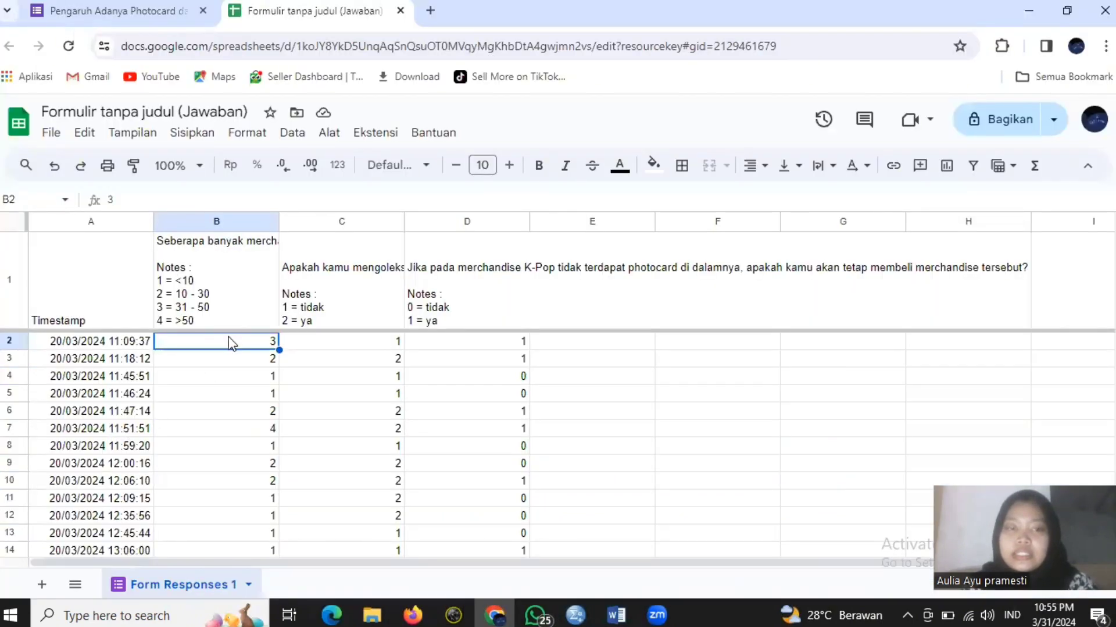
{"action": "left_click_drag", "start_coordinate": [229, 341], "coordinate": [454, 390]}
{"action": "left_click_drag", "start_coordinate": [456, 442], "coordinate": [458, 463]}
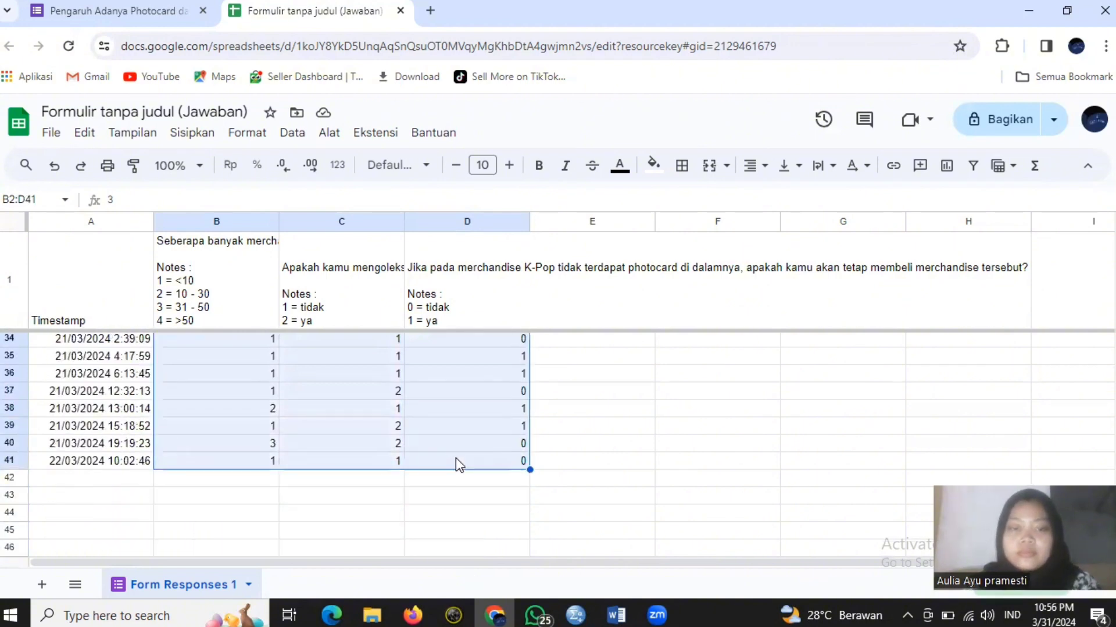
{"action": "key", "text": "ctrl+c"}
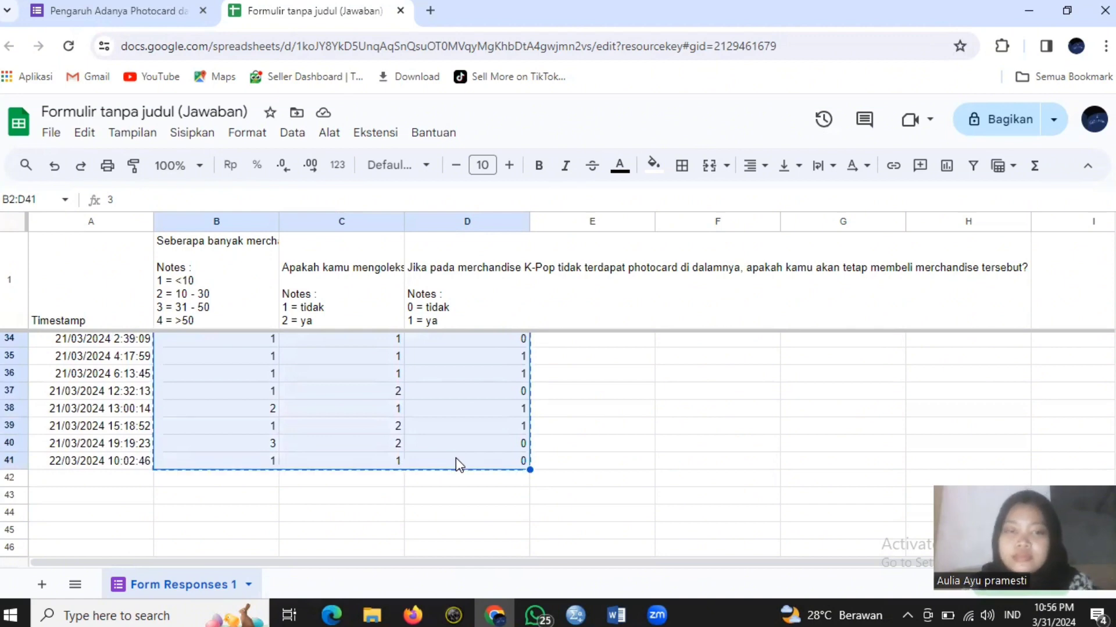
Step: Switch to IBM SPSS Statistics and paste the copied answers into the Untitled2 data grid, starting at the first cell of row 1
{"action": "key", "text": "alt+Tab"}
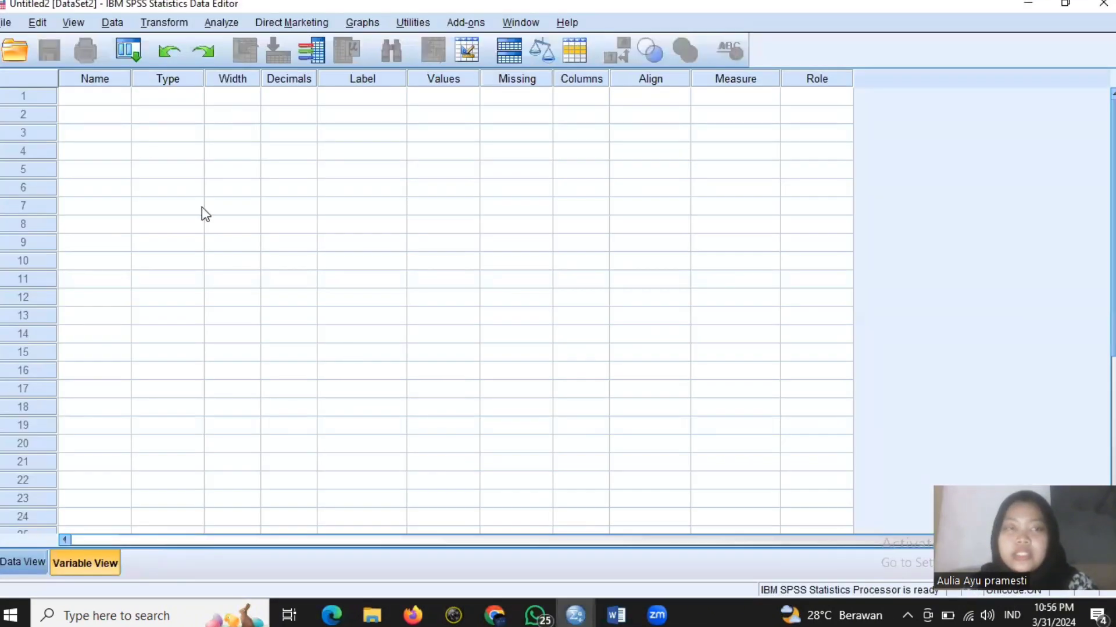
{"action": "left_click", "coordinate": [109, 100]}
{"action": "left_click", "coordinate": [12, 564]}
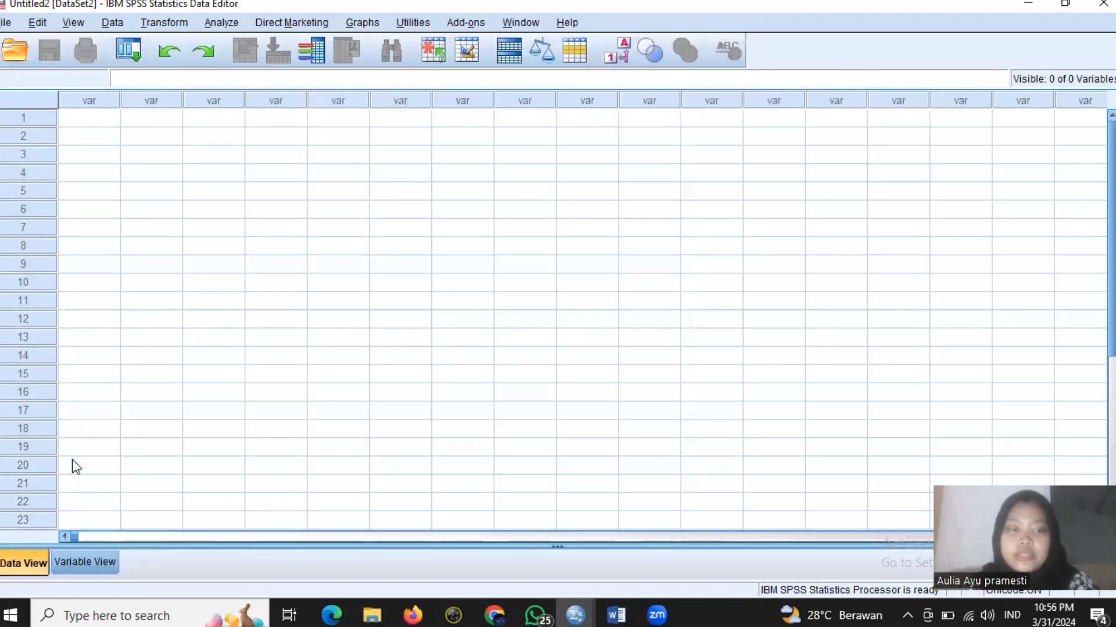
{"action": "left_click", "coordinate": [107, 124]}
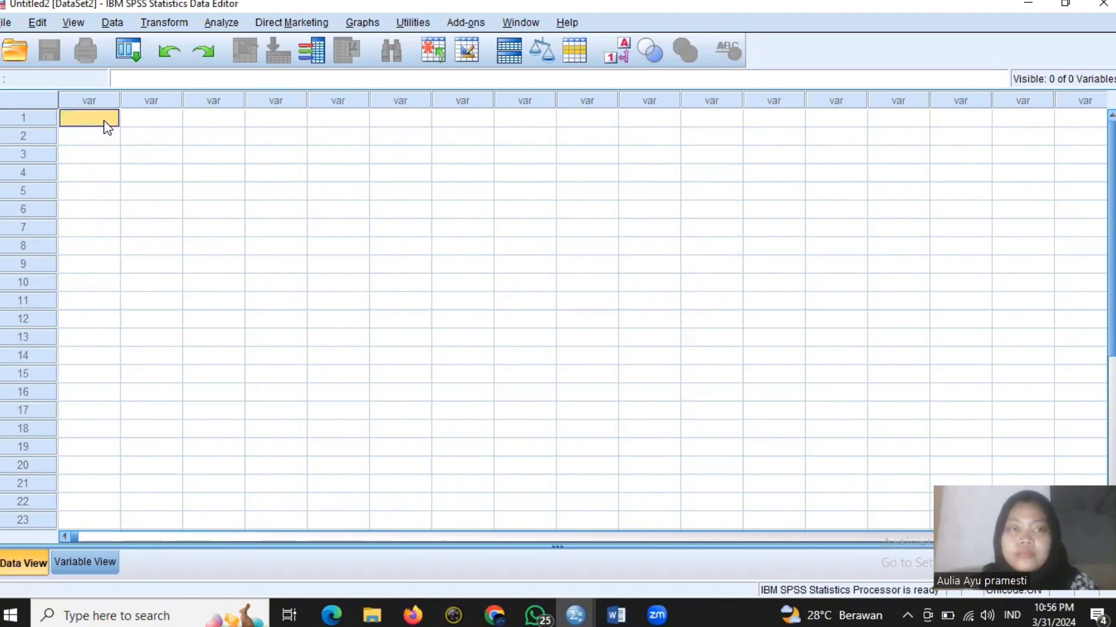
{"action": "key", "text": "ctrl+v"}
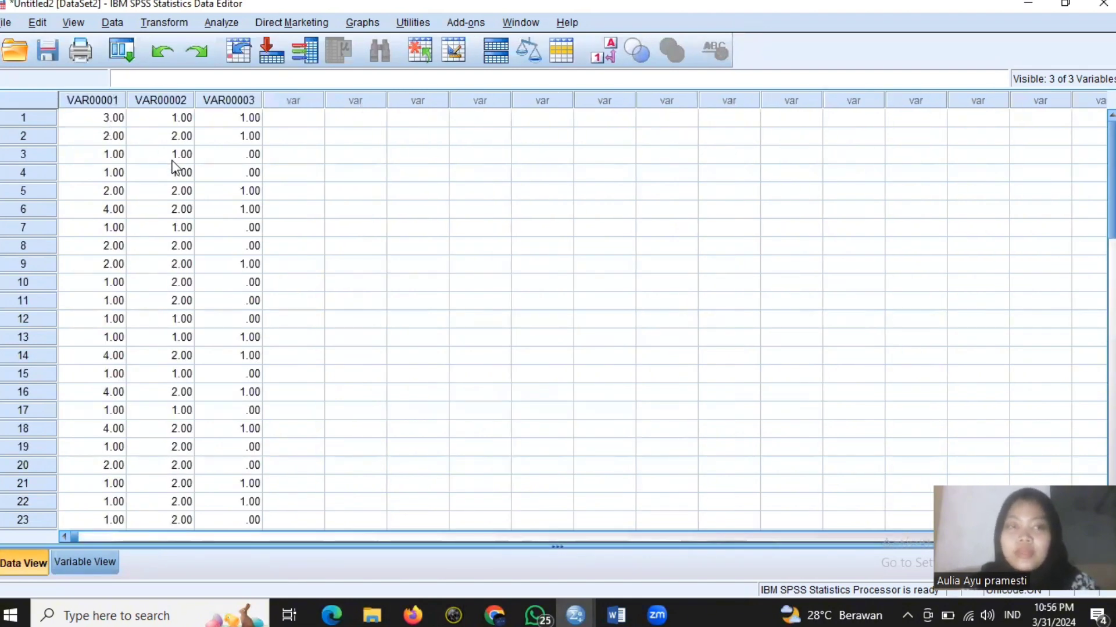
{"action": "left_click", "coordinate": [182, 118]}
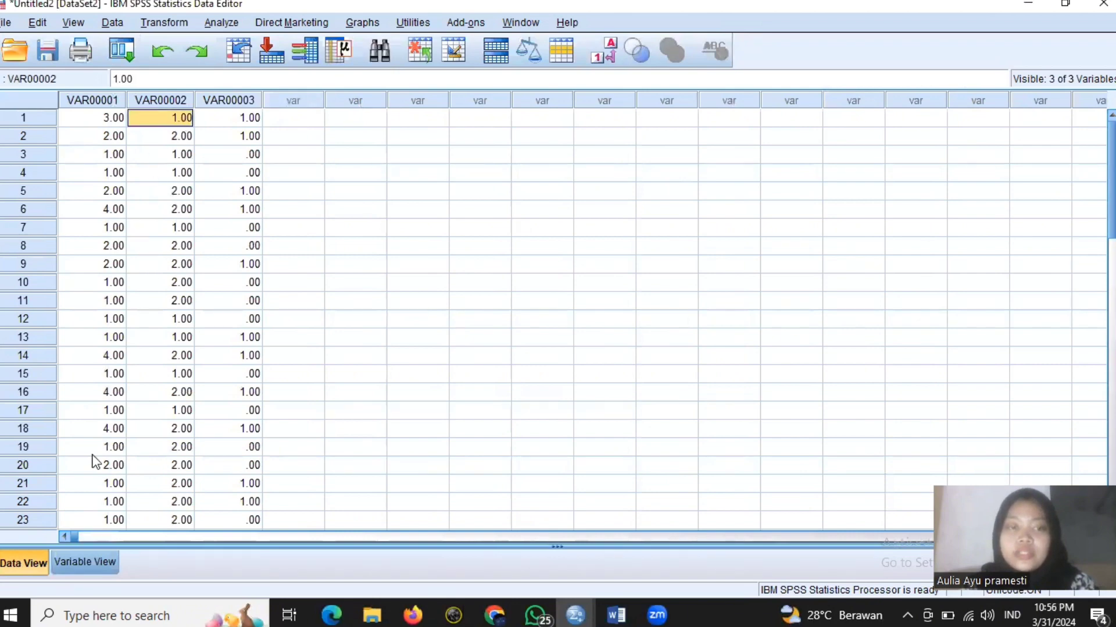
Step: Rename the three variables in the variable definitions as X1, X2 and Y, in that order
{"action": "left_click", "coordinate": [79, 562]}
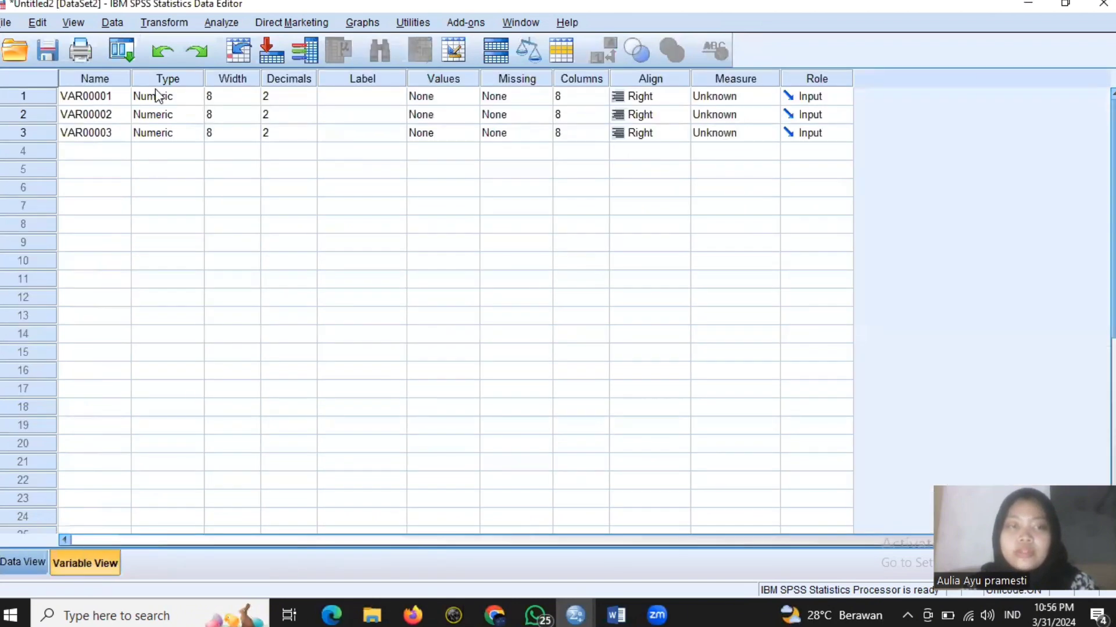
{"action": "left_click", "coordinate": [105, 98]}
{"action": "left_click", "coordinate": [104, 97]}
{"action": "double_click", "coordinate": [105, 96]}
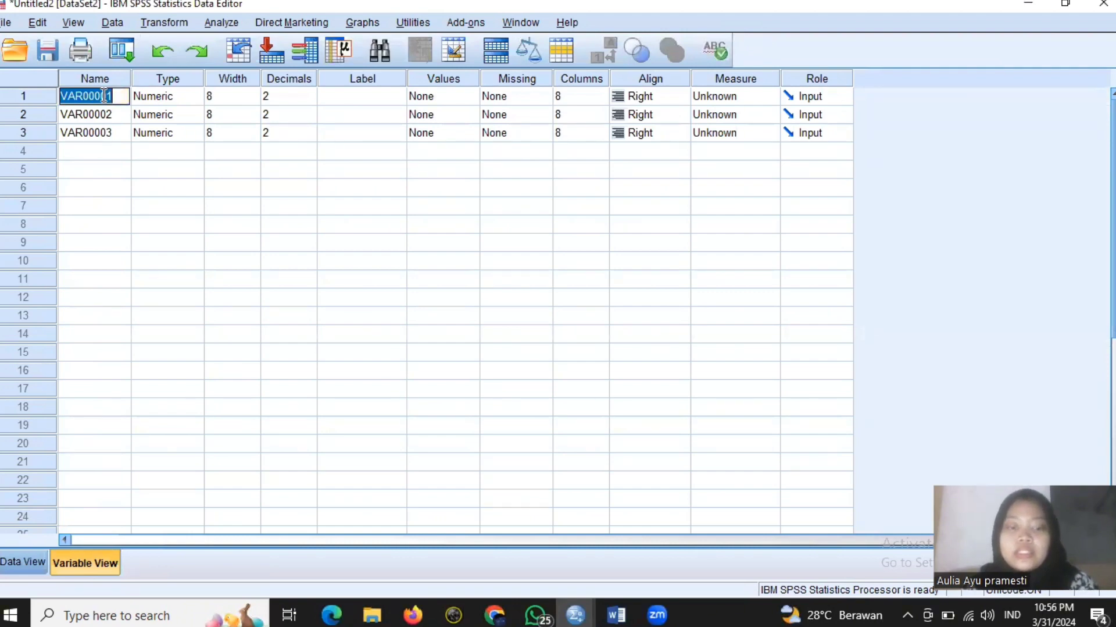
{"action": "type", "text": "X1"}
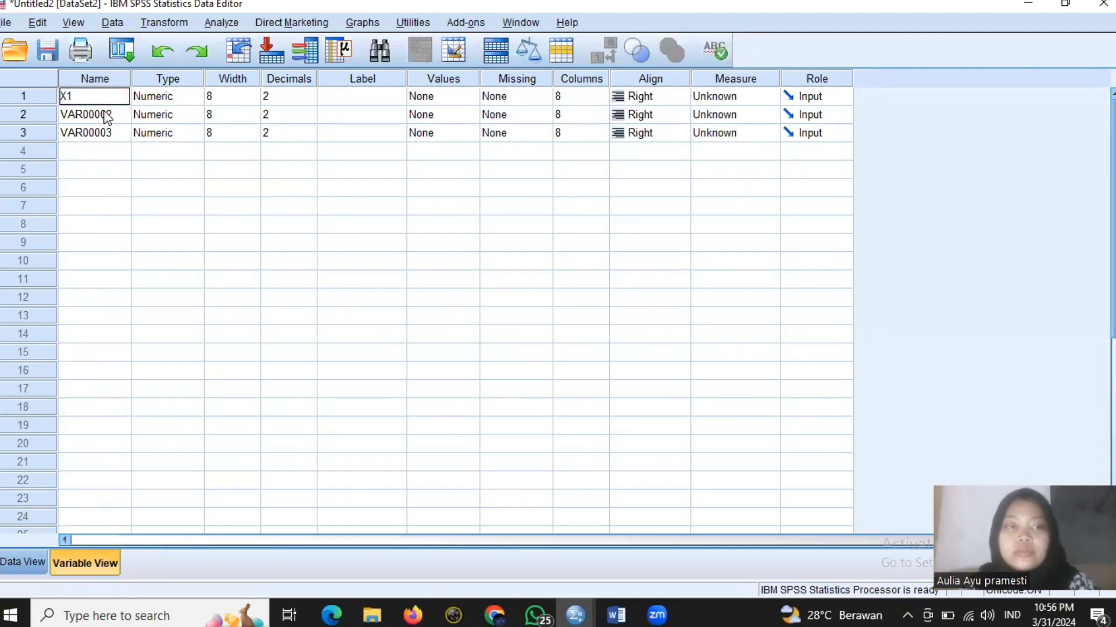
{"action": "left_click", "coordinate": [105, 114]}
{"action": "double_click", "coordinate": [106, 114]}
{"action": "type", "text": "X2"}
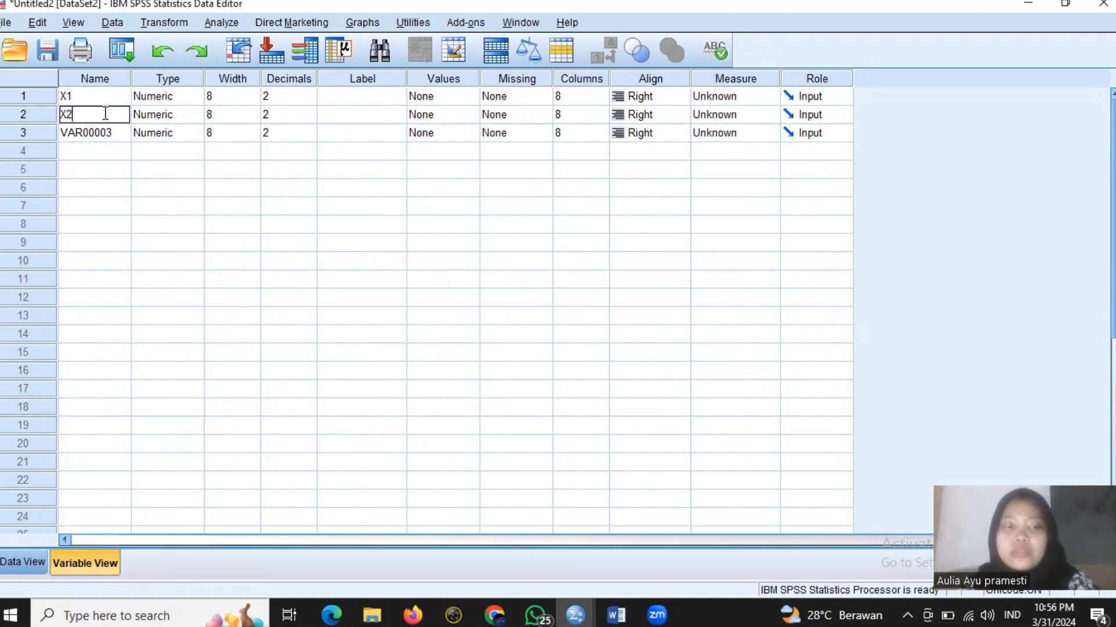
{"action": "left_click", "coordinate": [108, 137]}
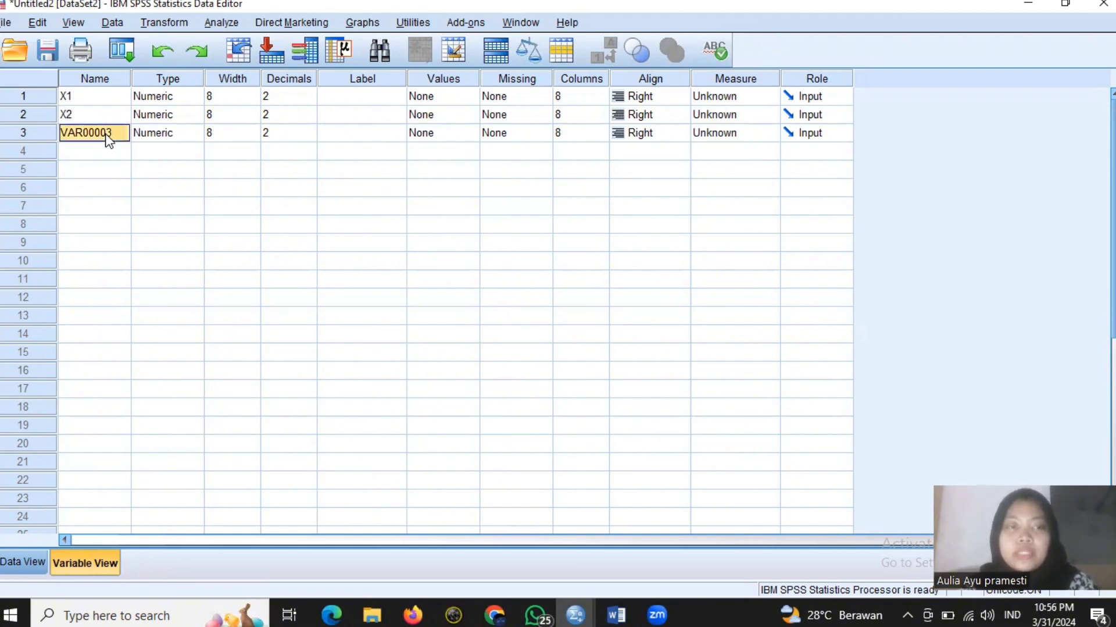
{"action": "double_click", "coordinate": [108, 134]}
{"action": "type", "text": "Y"}
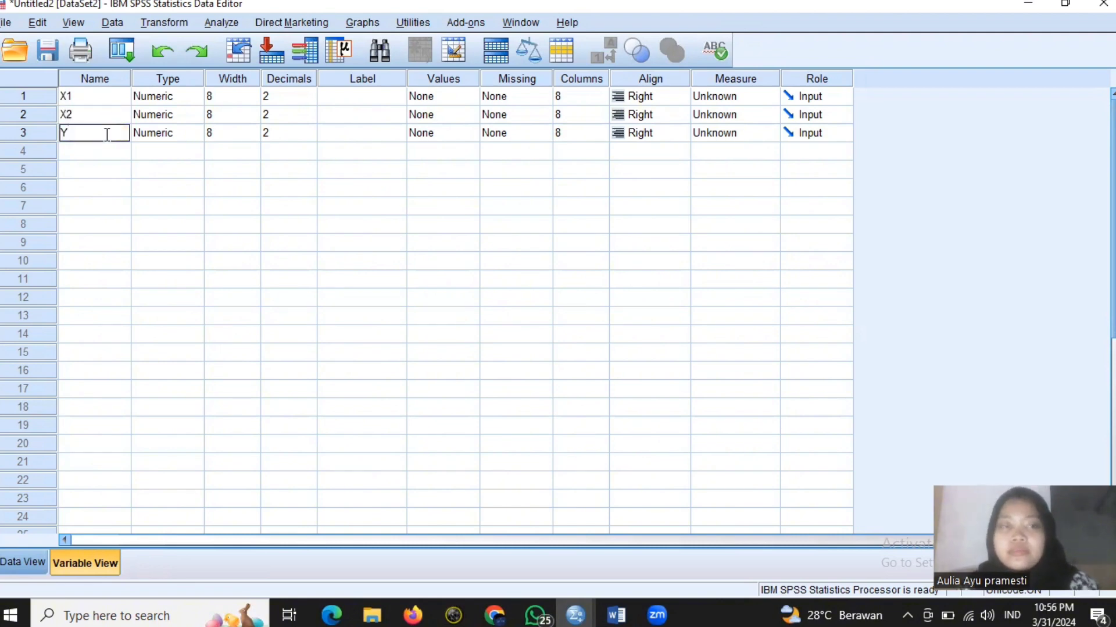
Step: Set the number of decimals to 0 for variables X1, X2 and Y
{"action": "left_click", "coordinate": [296, 97]}
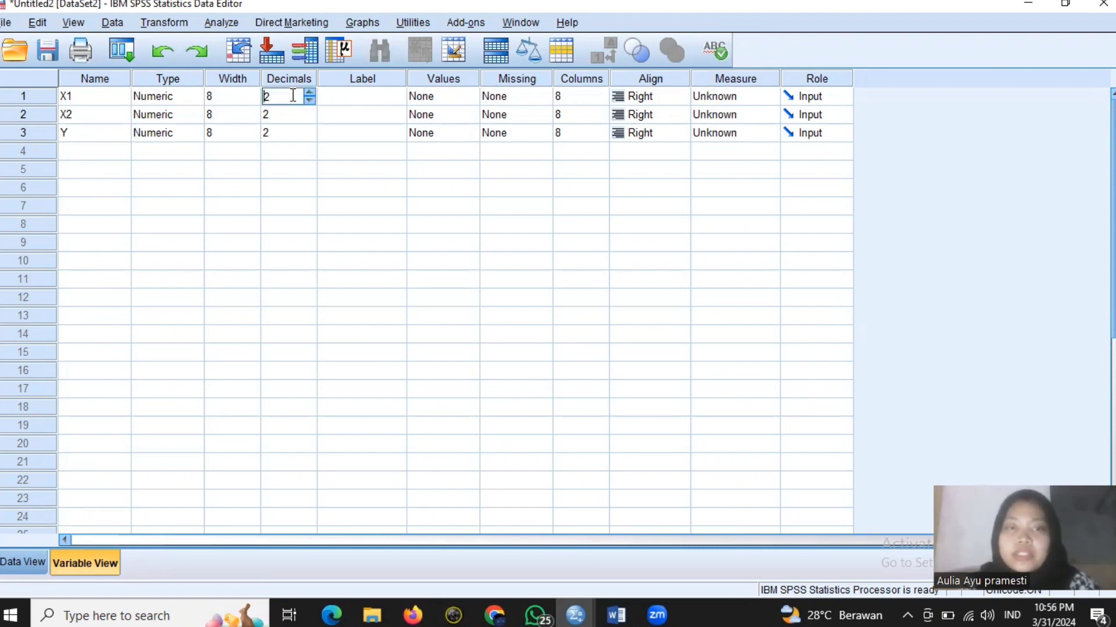
{"action": "double_click", "coordinate": [309, 99]}
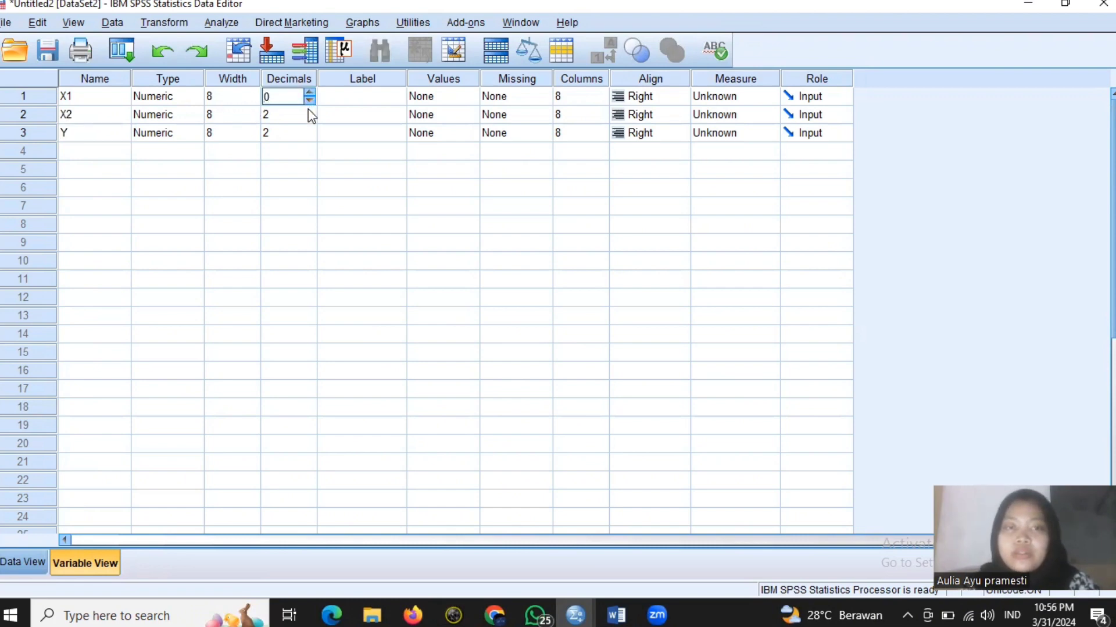
{"action": "left_click", "coordinate": [311, 112]}
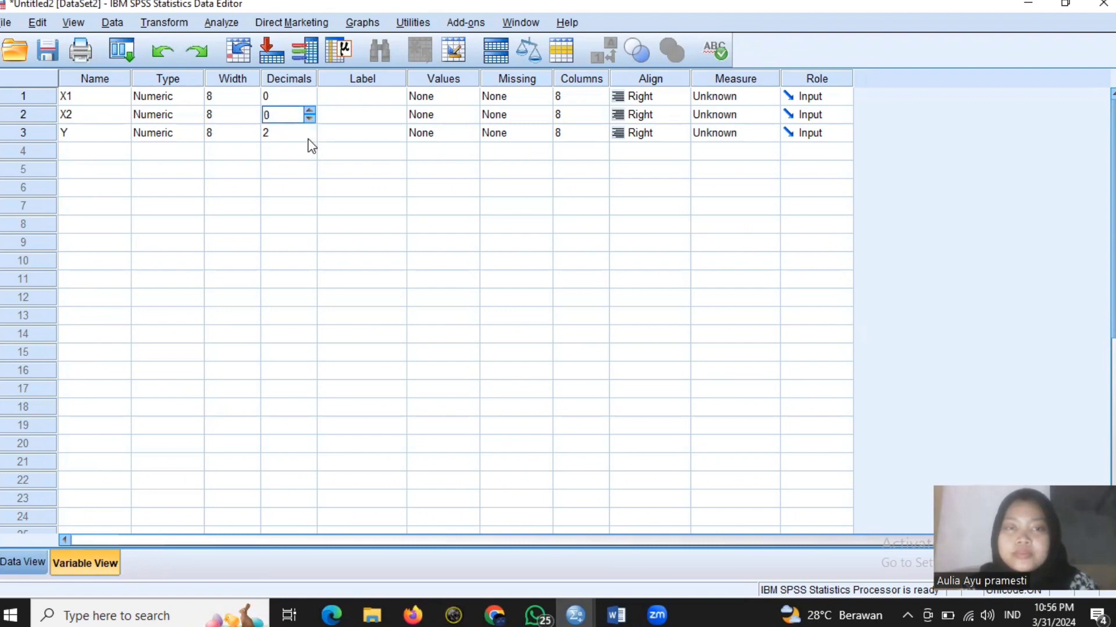
{"action": "left_click", "coordinate": [309, 138]}
{"action": "left_click", "coordinate": [309, 138]}
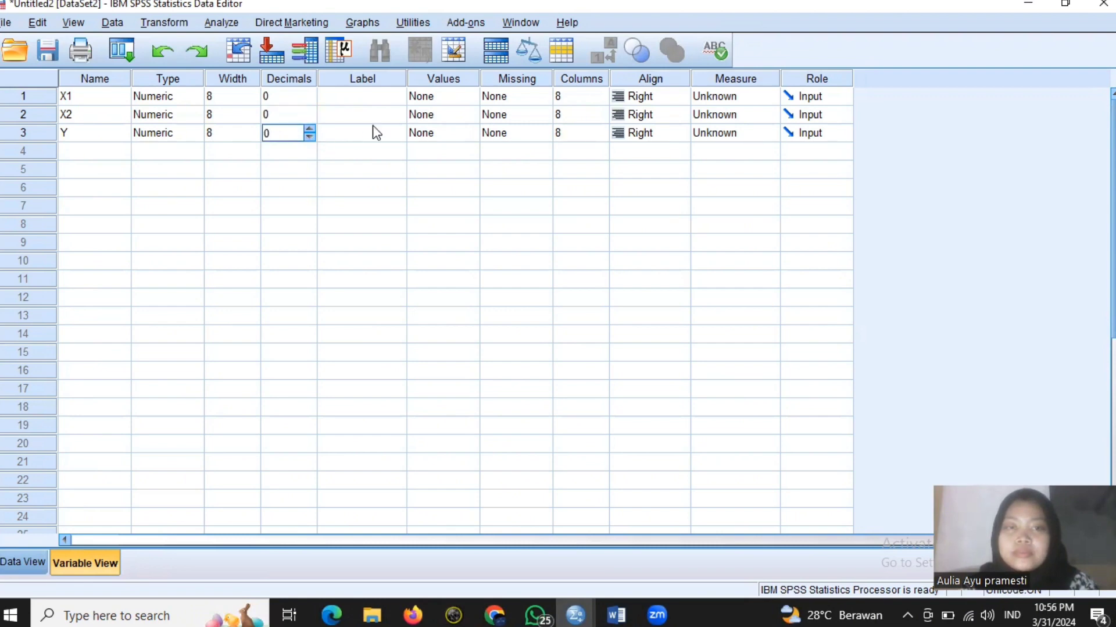
Step: Label variable X1 as "Banyaknya Merchandise"
{"action": "left_click", "coordinate": [357, 99]}
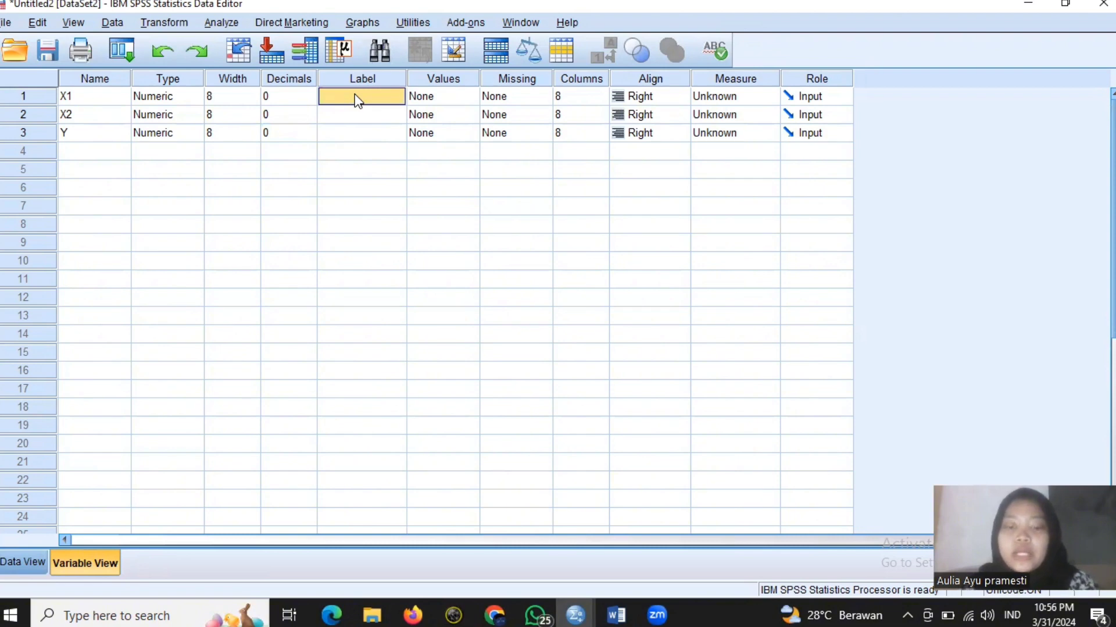
{"action": "type", "text": "Banya"}
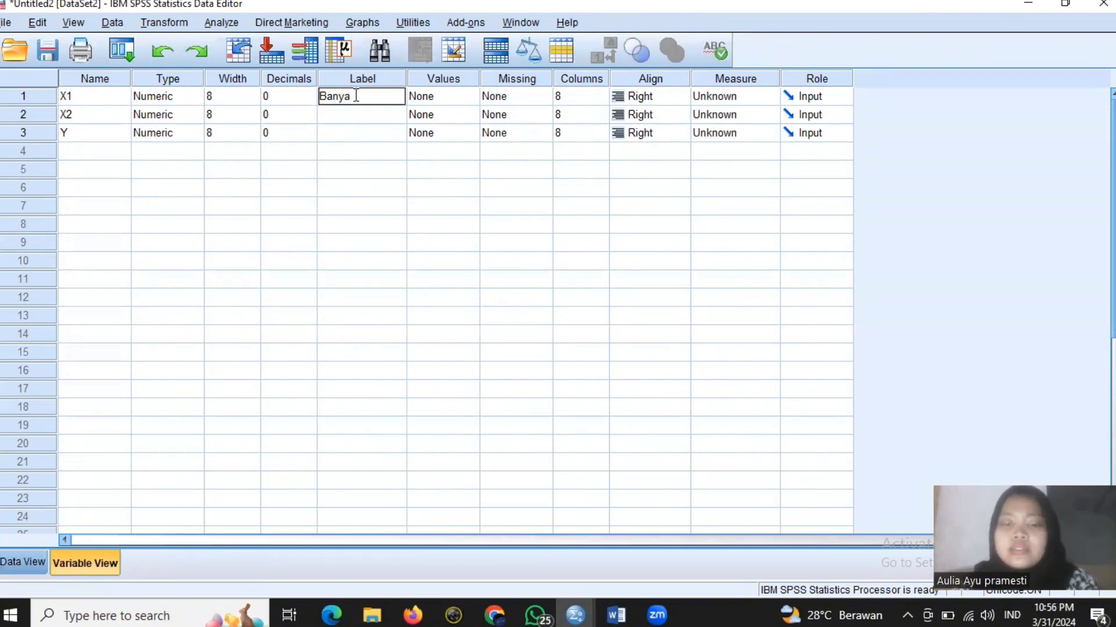
{"action": "type", "text": "knya Me"}
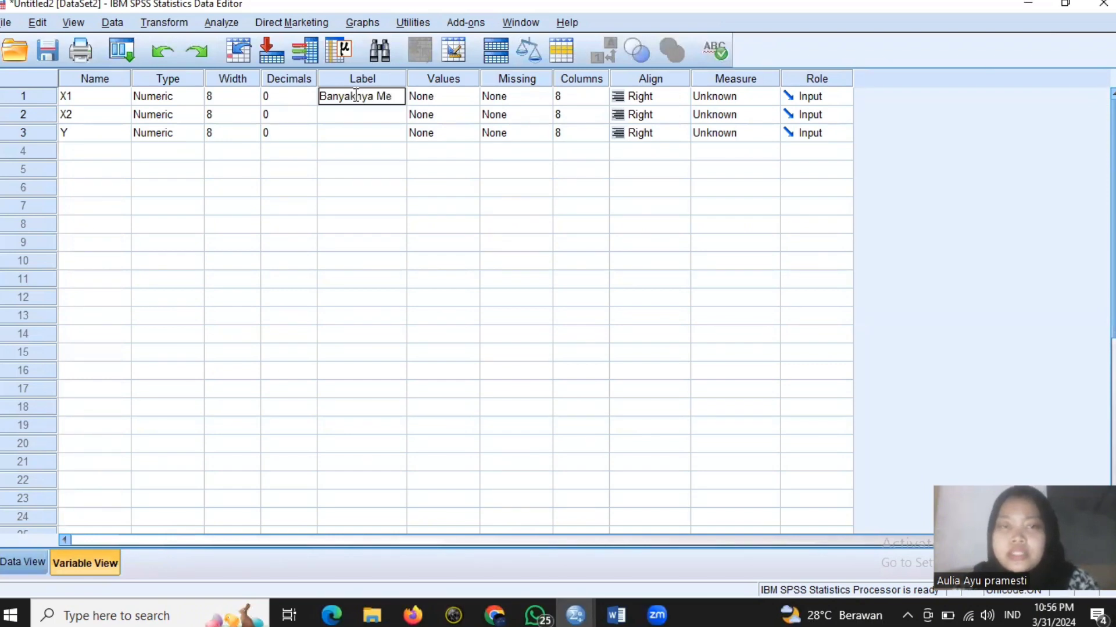
{"action": "type", "text": "rchandise"}
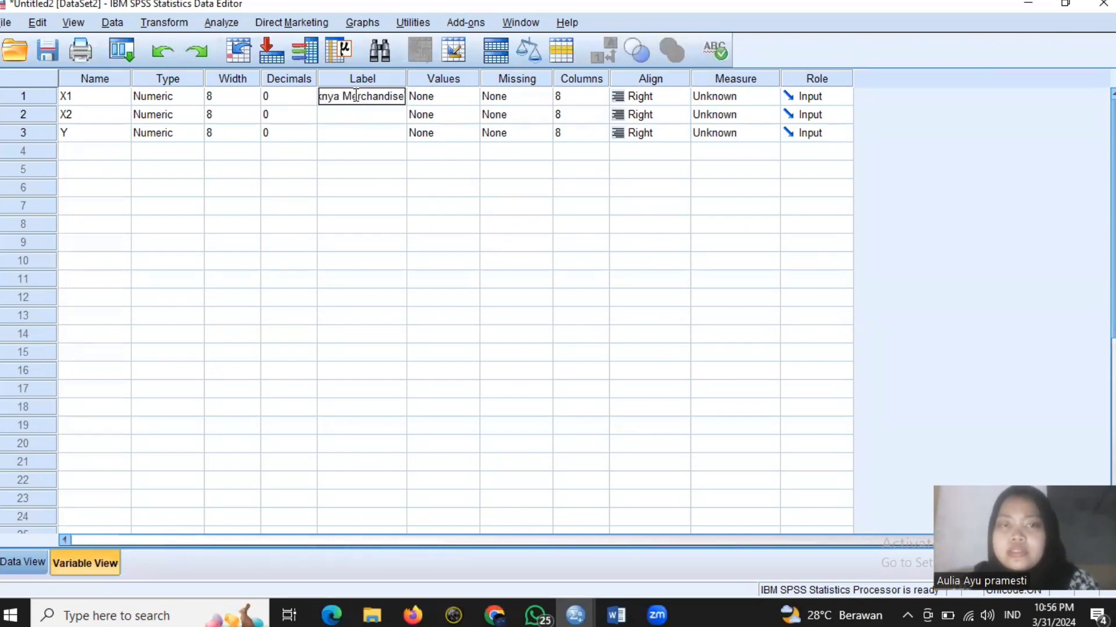
Step: Label variable X2 as "Mengoleksi Photocard"
{"action": "left_click", "coordinate": [357, 115]}
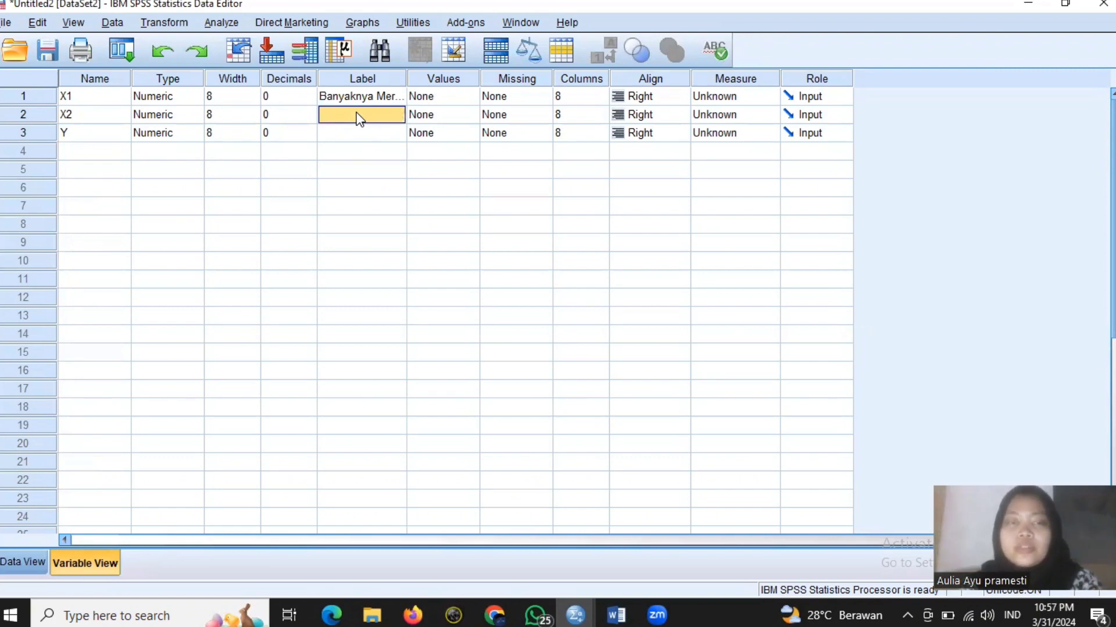
{"action": "type", "text": "M"}
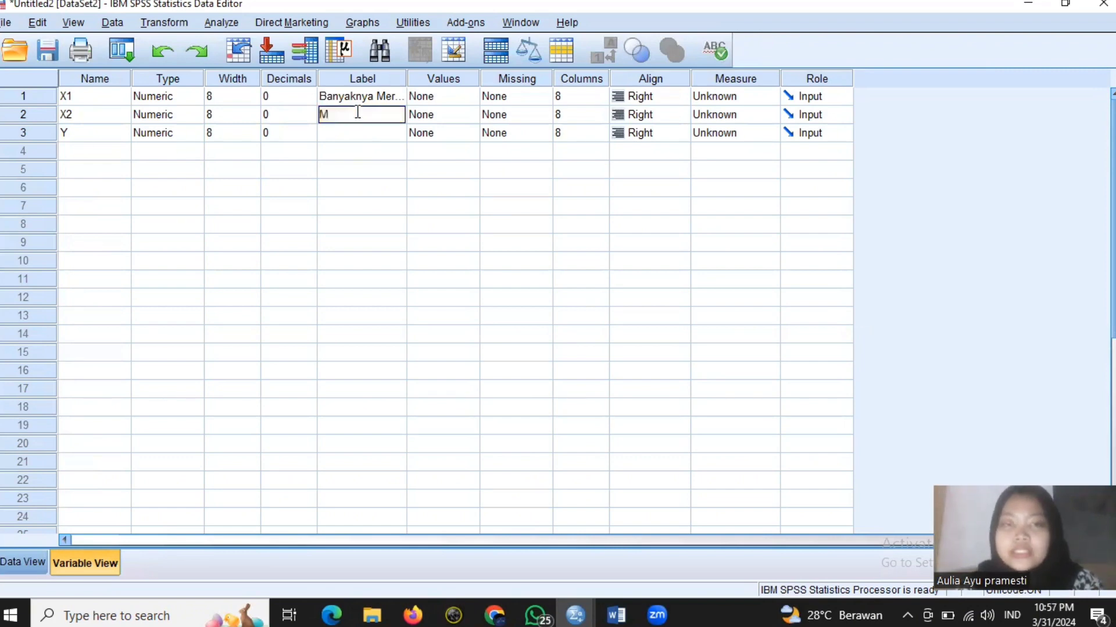
{"action": "type", "text": "engolek"}
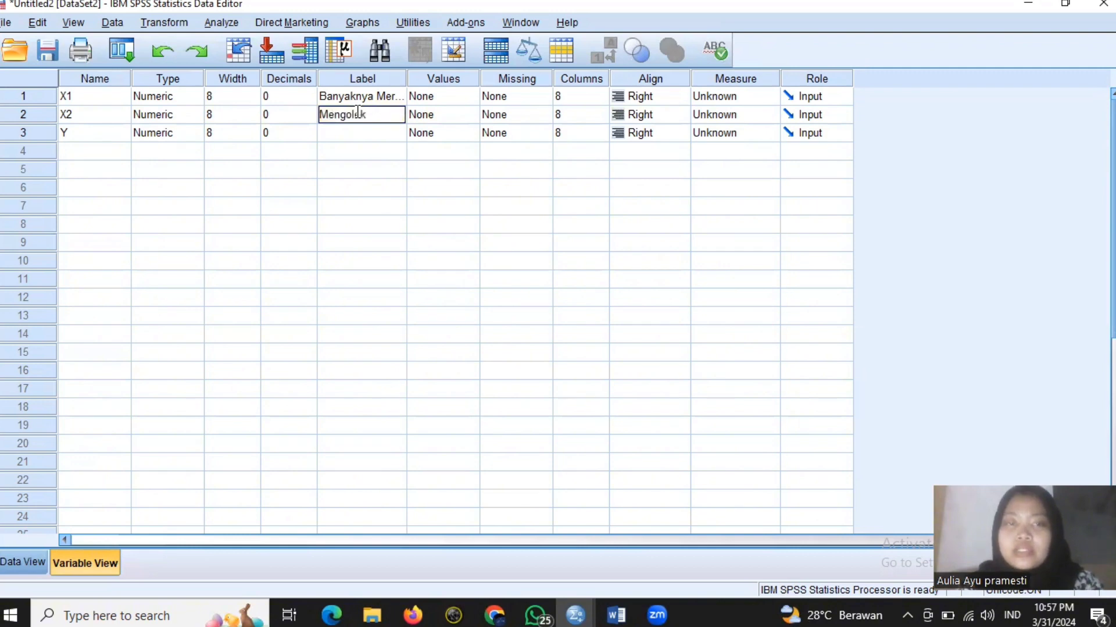
{"action": "type", "text": "si Pho"}
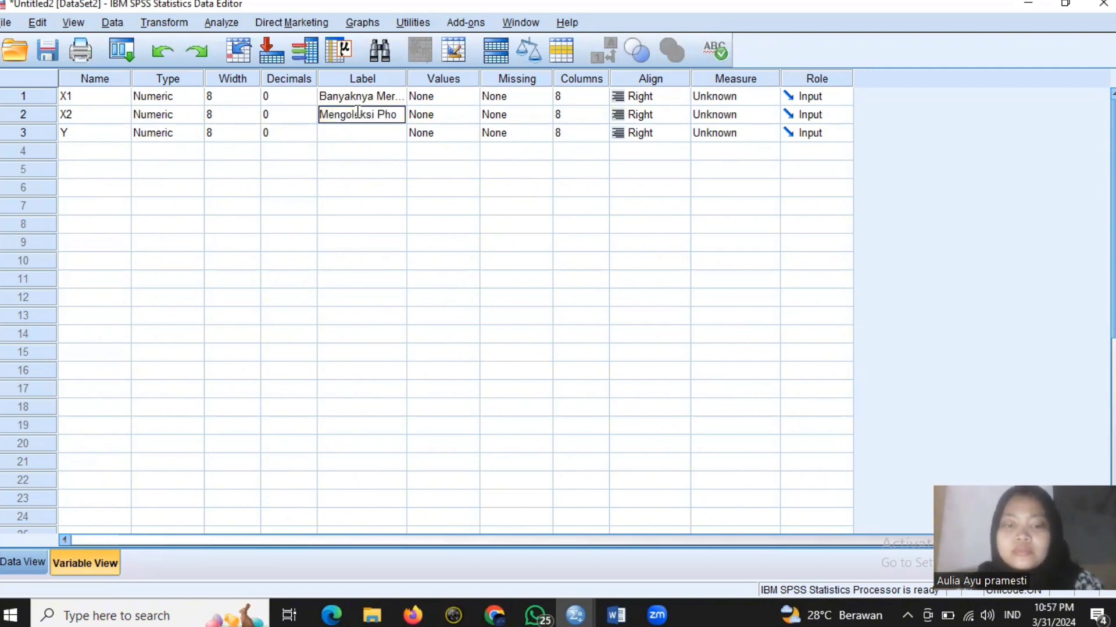
{"action": "type", "text": "tocard"}
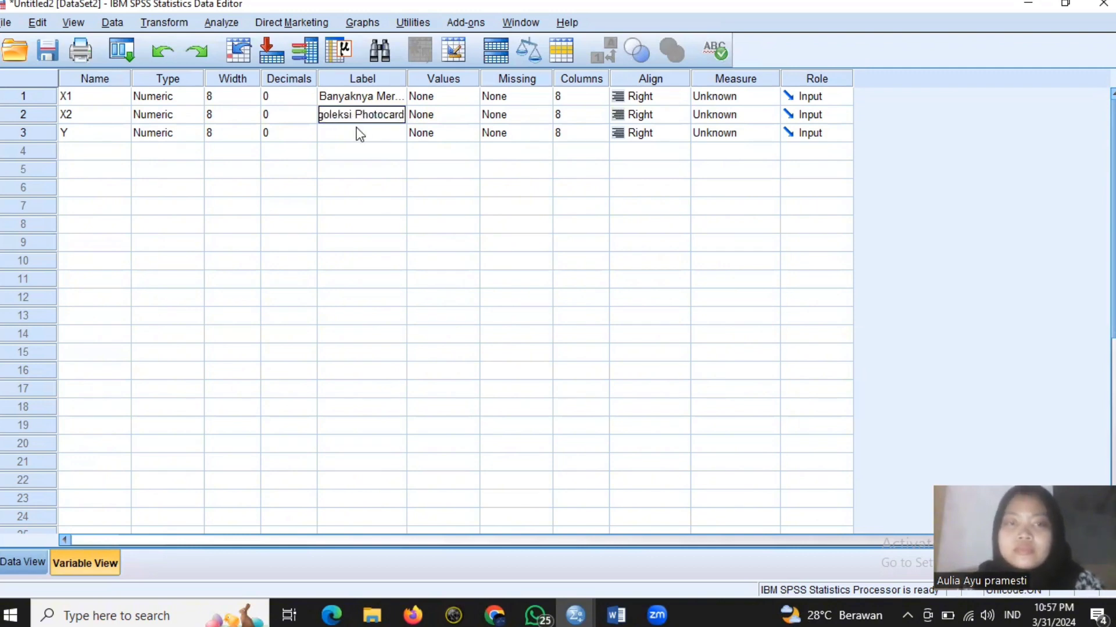
Step: Label variable Y as "Minat Beli"
{"action": "left_click", "coordinate": [361, 137]}
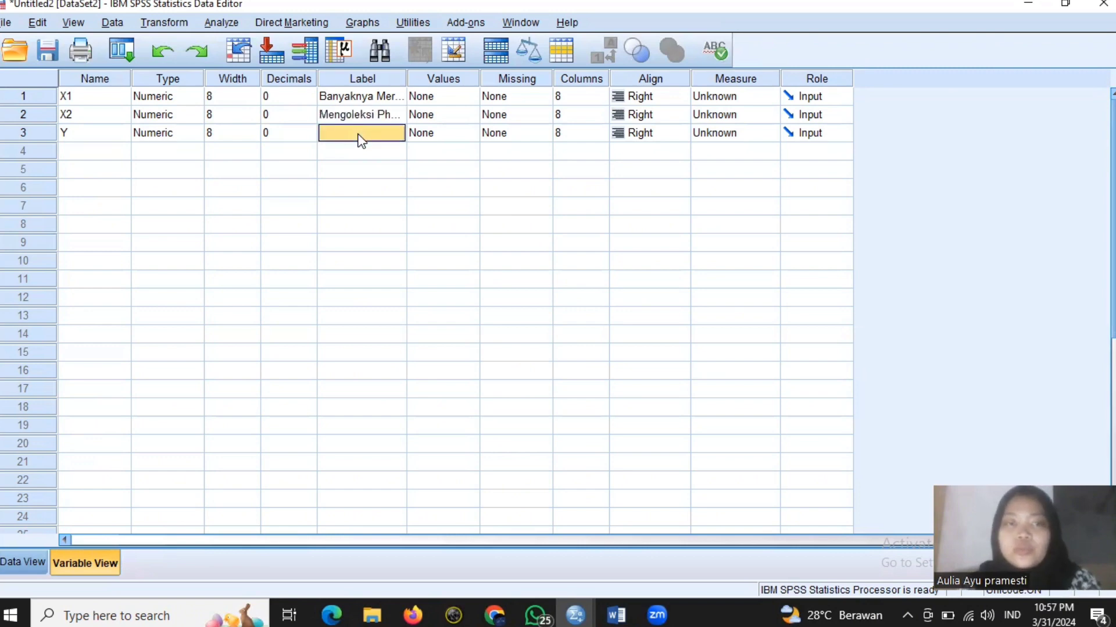
{"action": "left_click", "coordinate": [360, 134]}
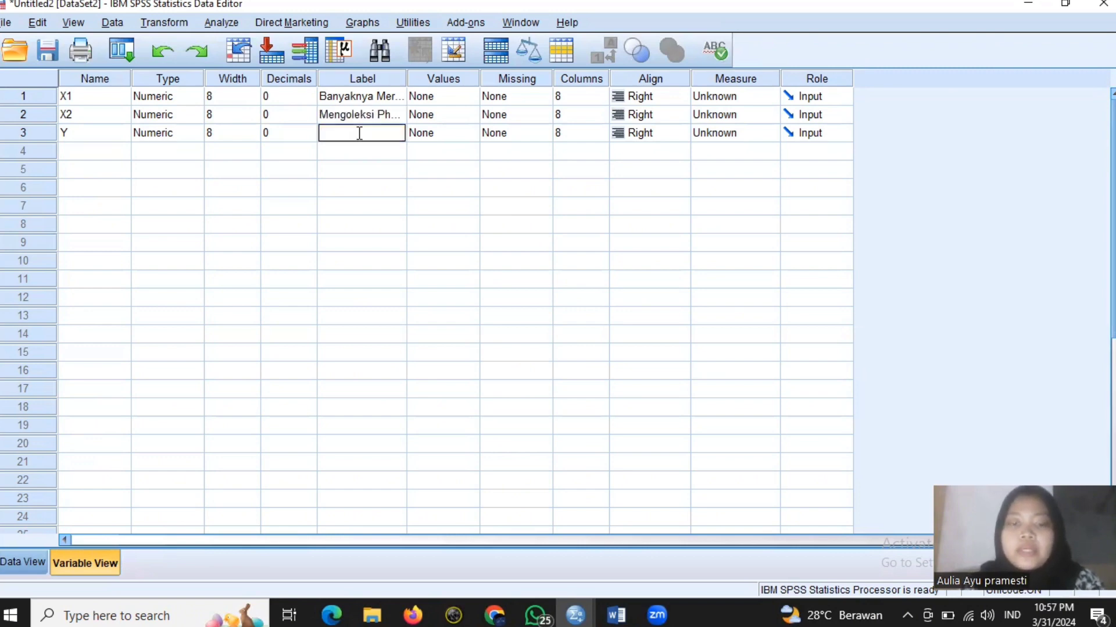
{"action": "type", "text": "Minat Bi"}
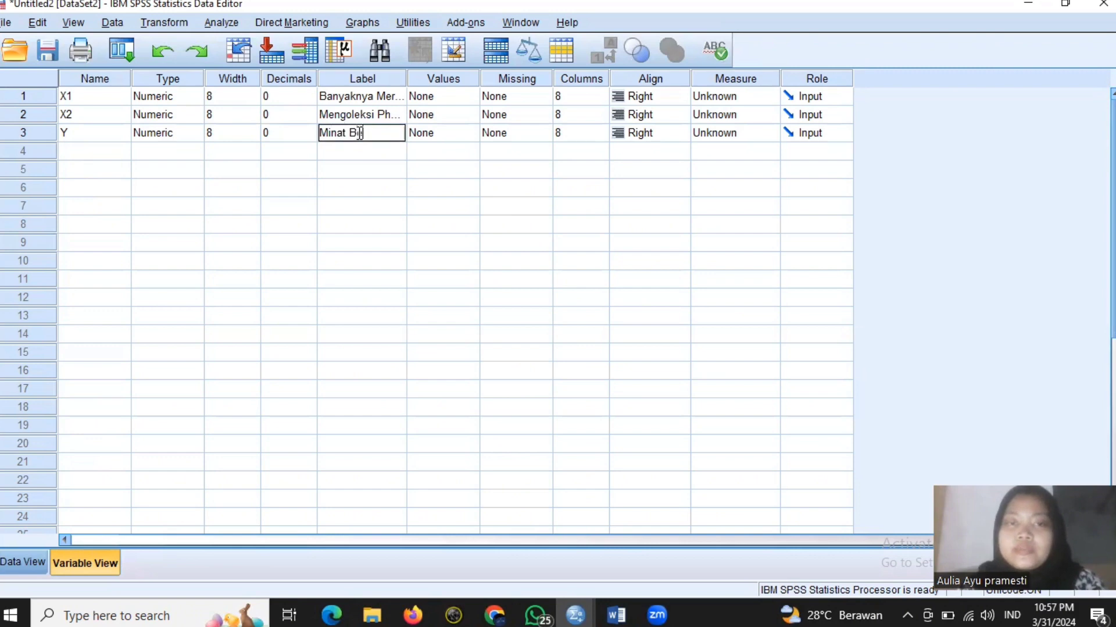
{"action": "key", "text": "BackSpace"}
{"action": "type", "text": "eli"}
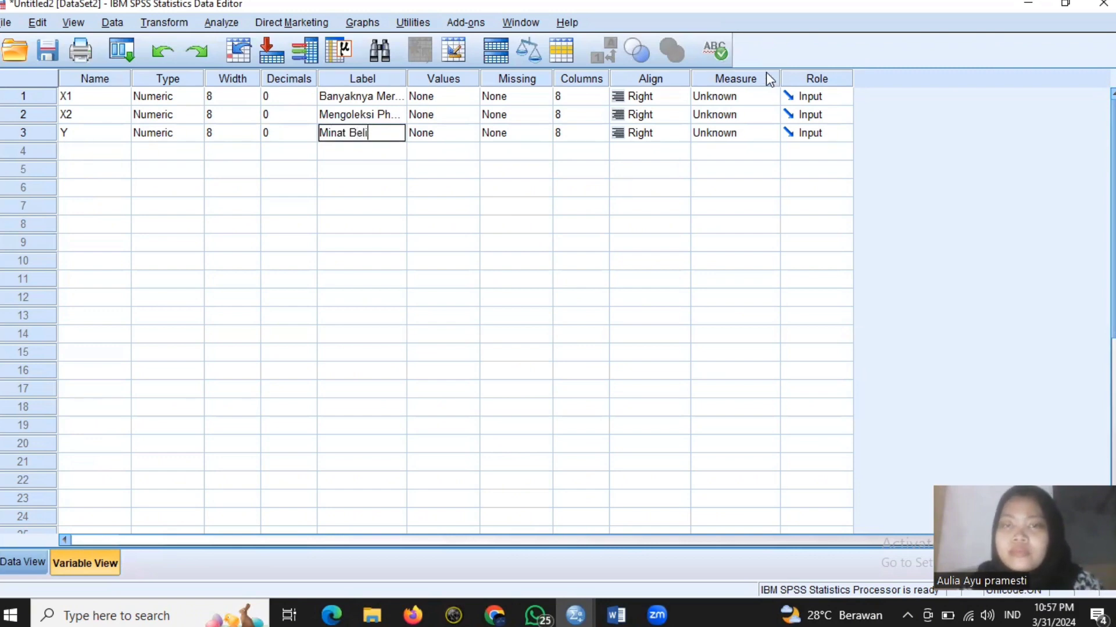
Step: Set the measurement level of X1 to Ordinal and of X2 and Y to Nominal
{"action": "left_click", "coordinate": [721, 98]}
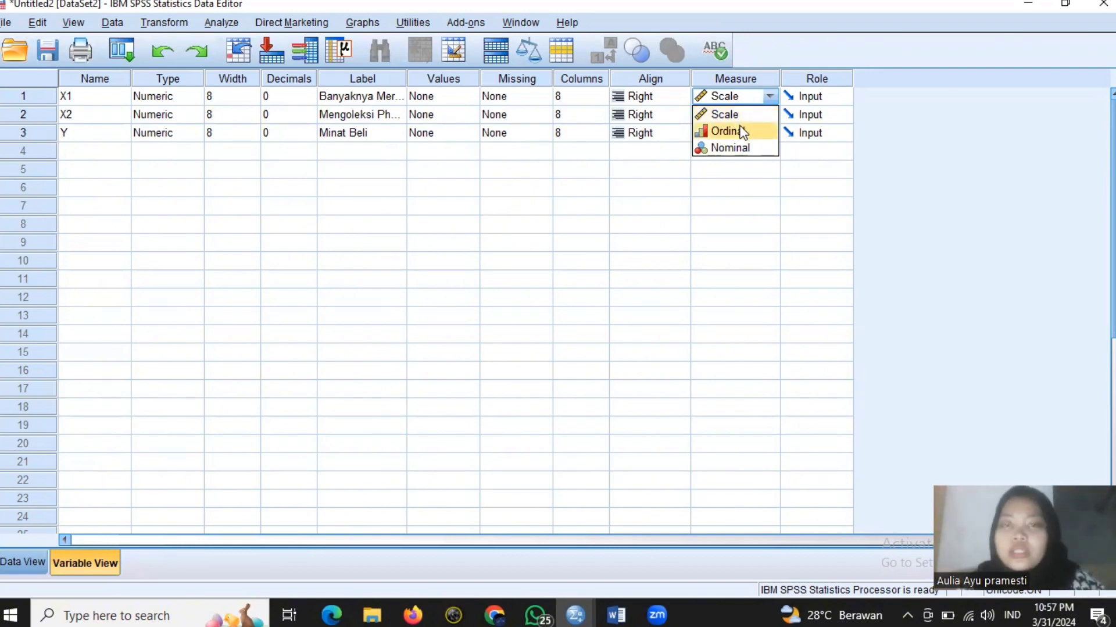
{"action": "left_click", "coordinate": [727, 132]}
{"action": "left_click", "coordinate": [738, 117]}
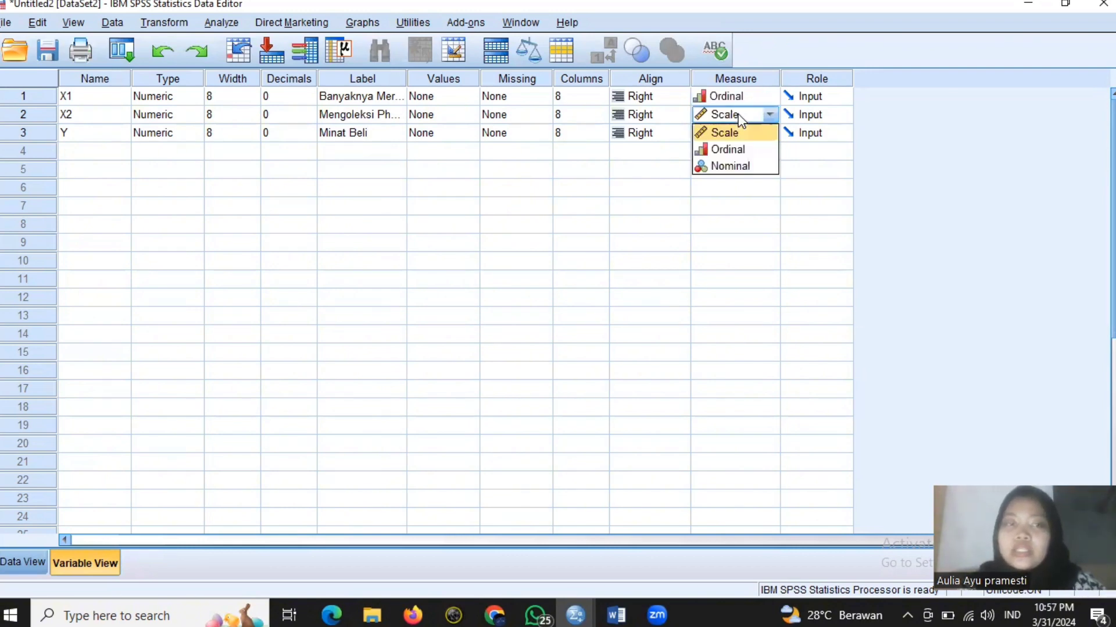
{"action": "left_click", "coordinate": [752, 168]}
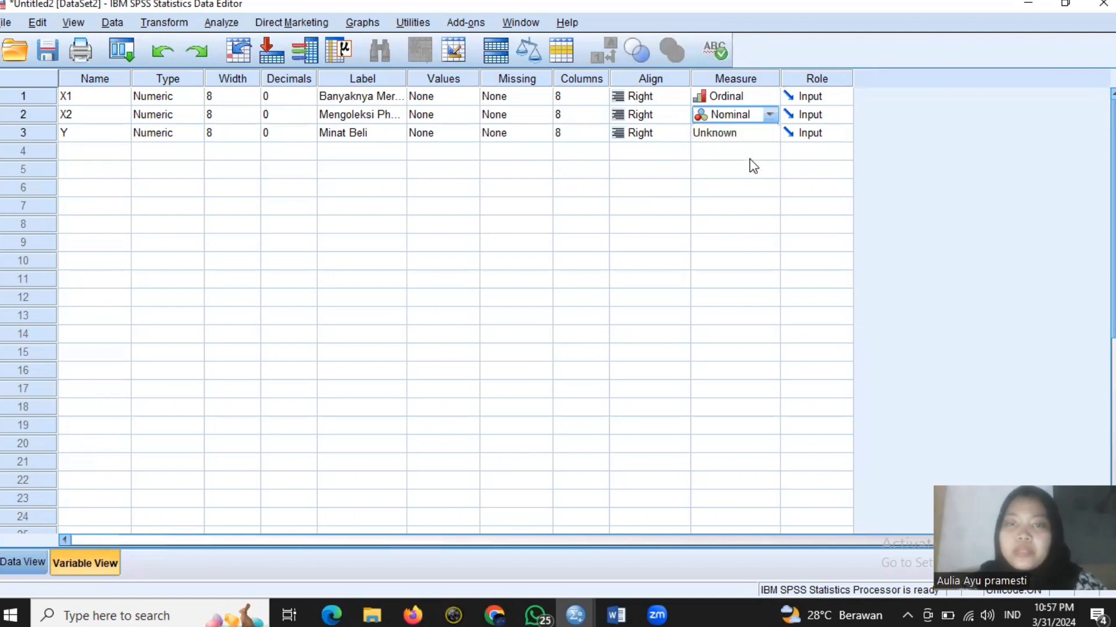
{"action": "left_click", "coordinate": [747, 135]}
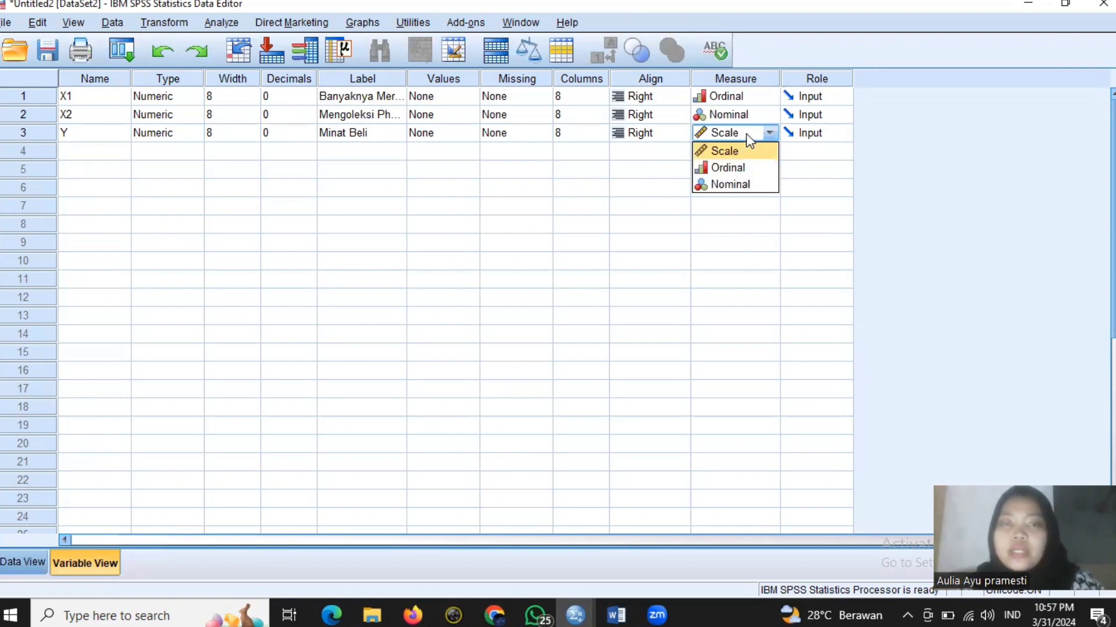
{"action": "left_click", "coordinate": [748, 186]}
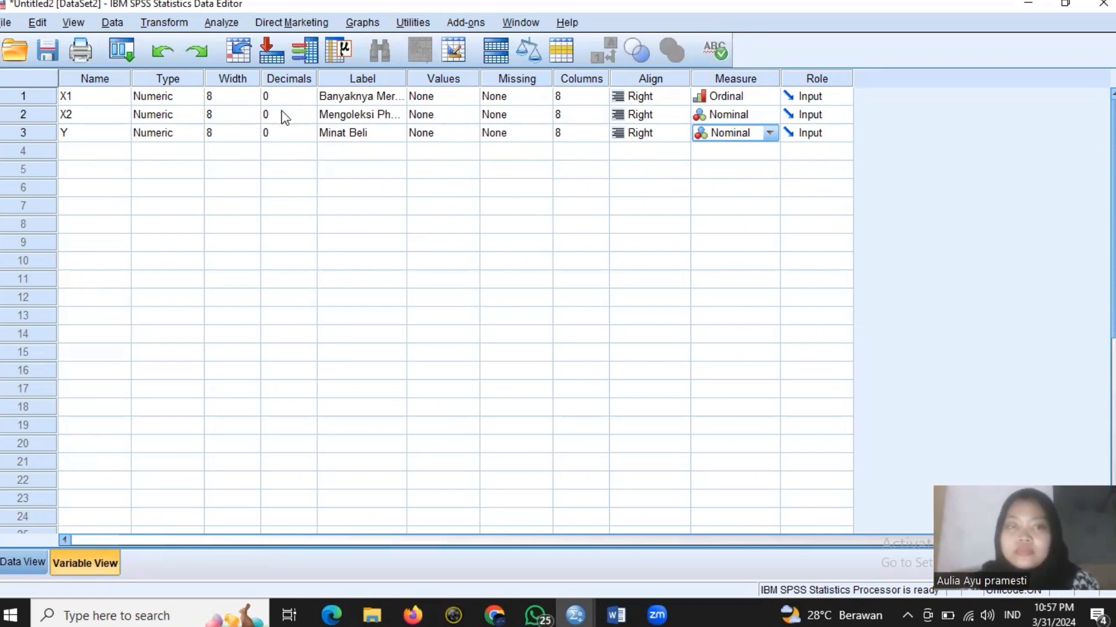
Step: Run a two-tailed bivariate correlation between Banyaknya Merchandise and Mengoleksi Photocard with both the Pearson and Spearman coefficients
{"action": "left_click", "coordinate": [216, 24]}
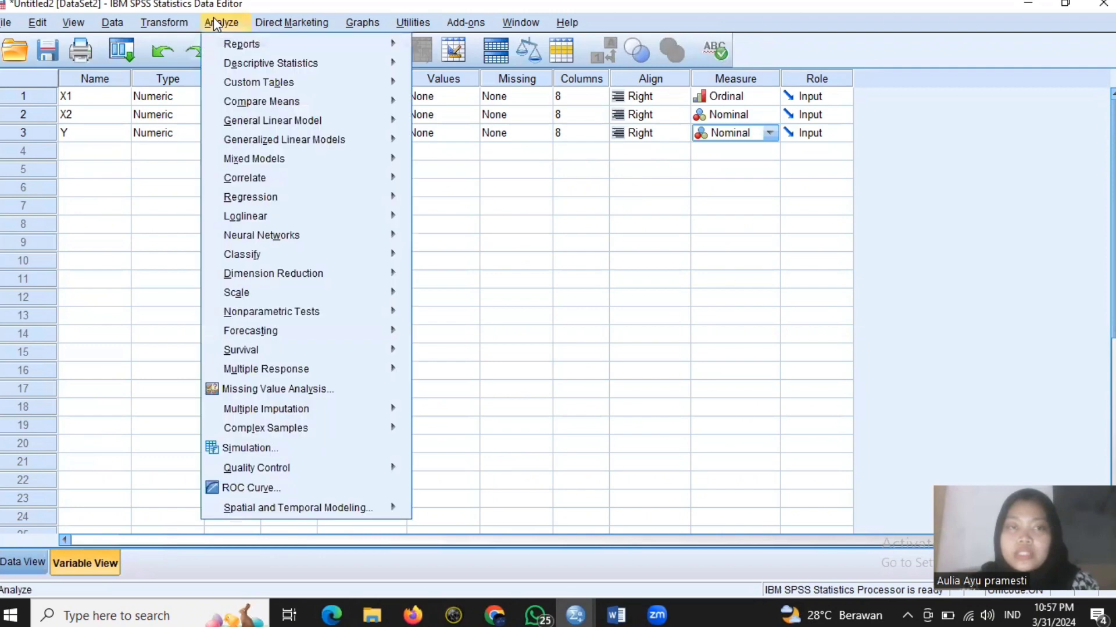
{"action": "mouse_move", "coordinate": [295, 177]}
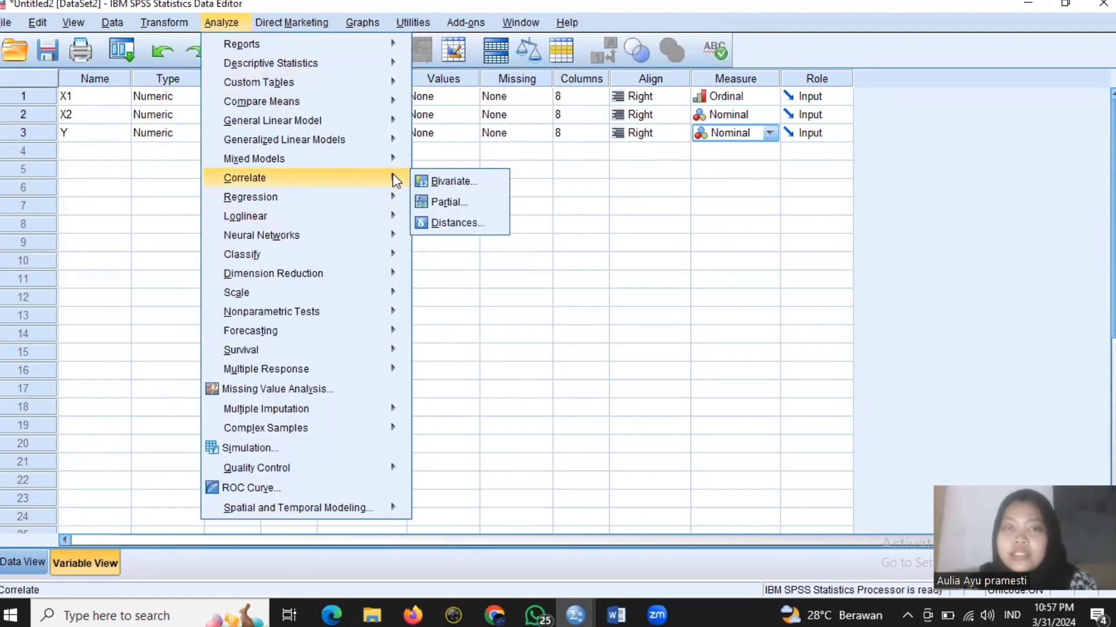
{"action": "left_click", "coordinate": [433, 180]}
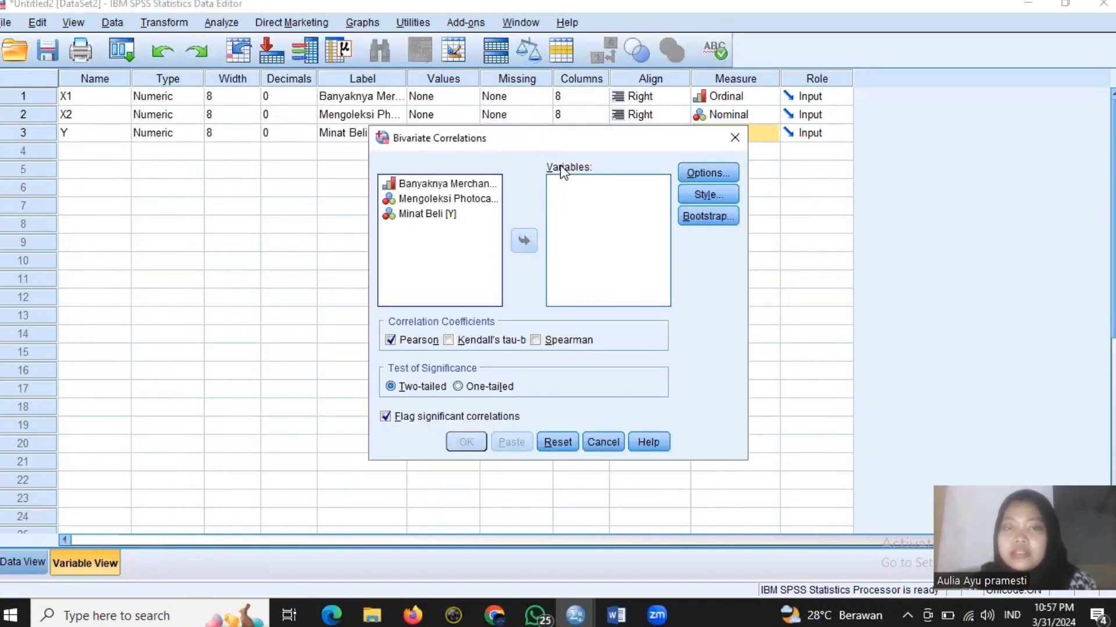
{"action": "left_click", "coordinate": [456, 185]}
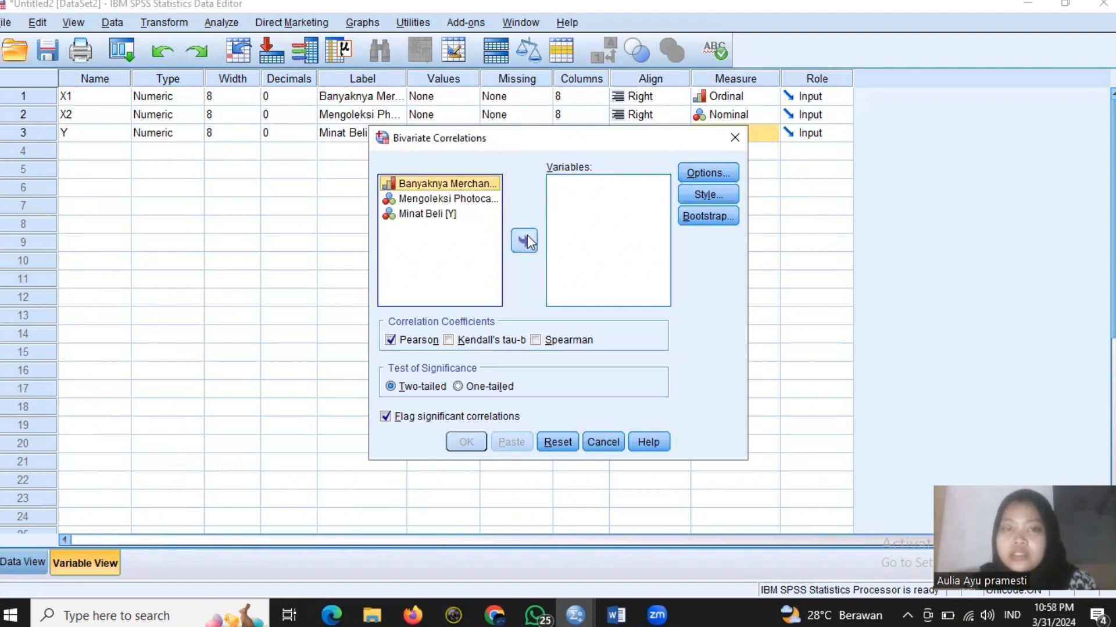
{"action": "left_click", "coordinate": [524, 240]}
{"action": "left_click", "coordinate": [445, 184]}
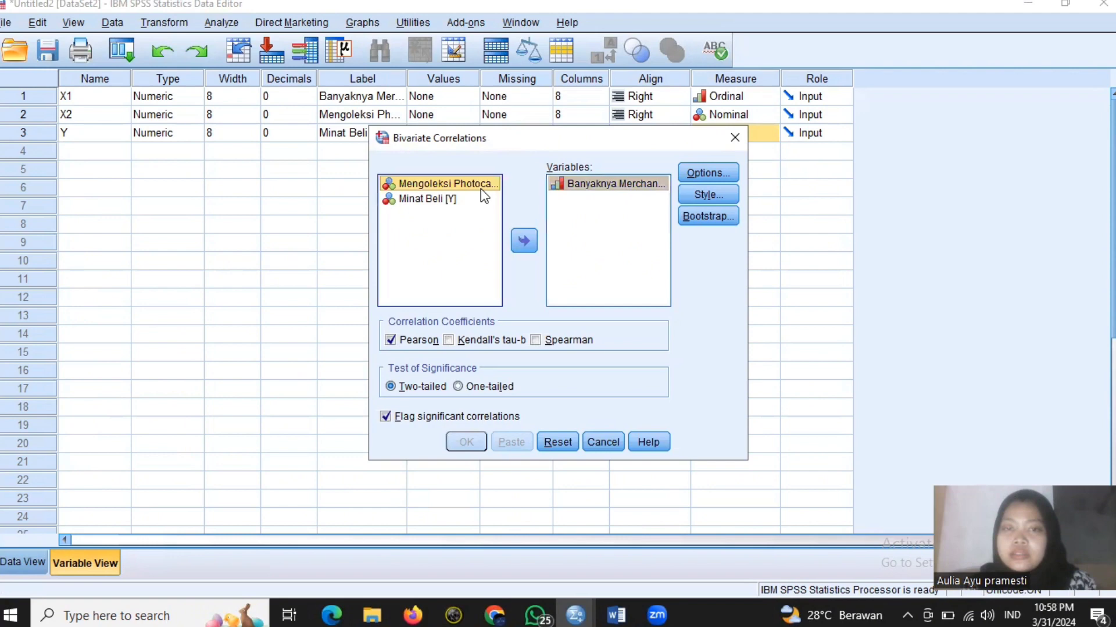
{"action": "left_click", "coordinate": [524, 240]}
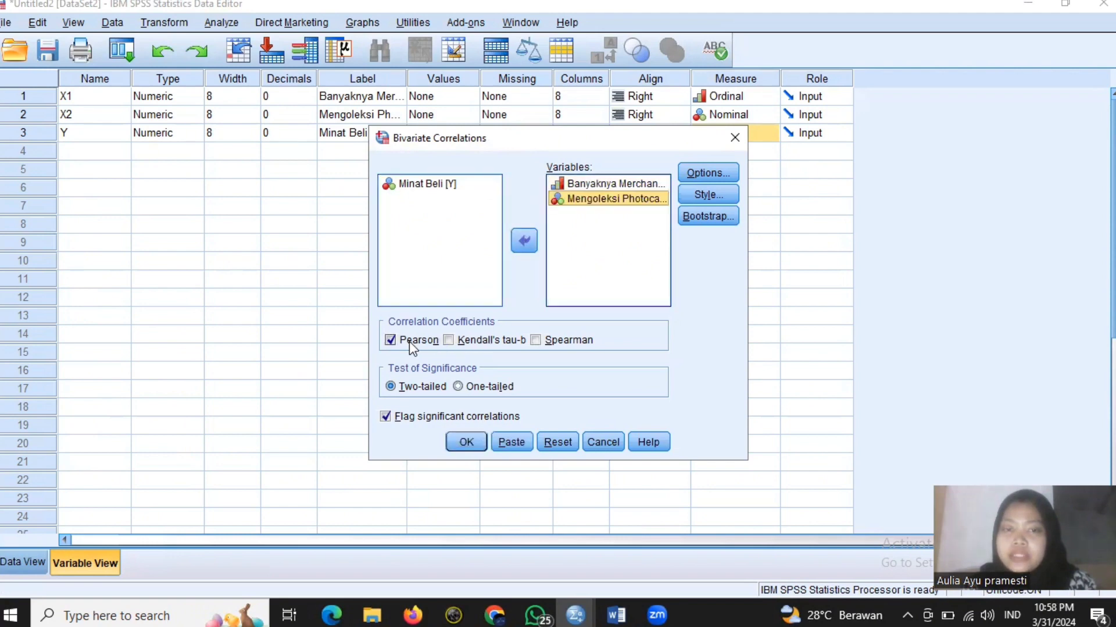
{"action": "left_click", "coordinate": [550, 343]}
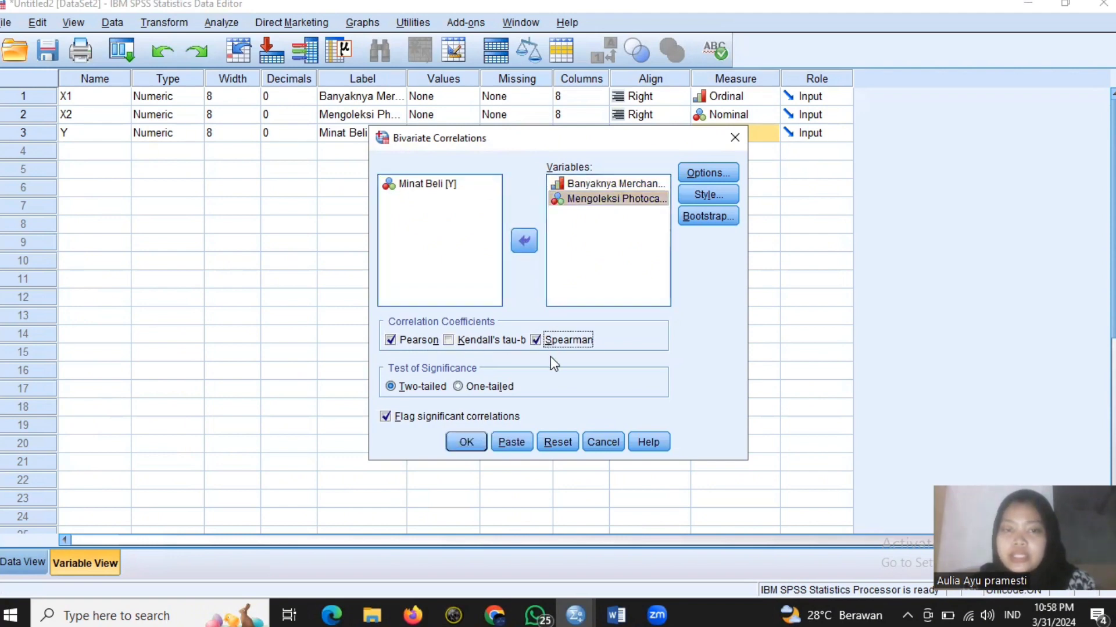
{"action": "left_click", "coordinate": [463, 444]}
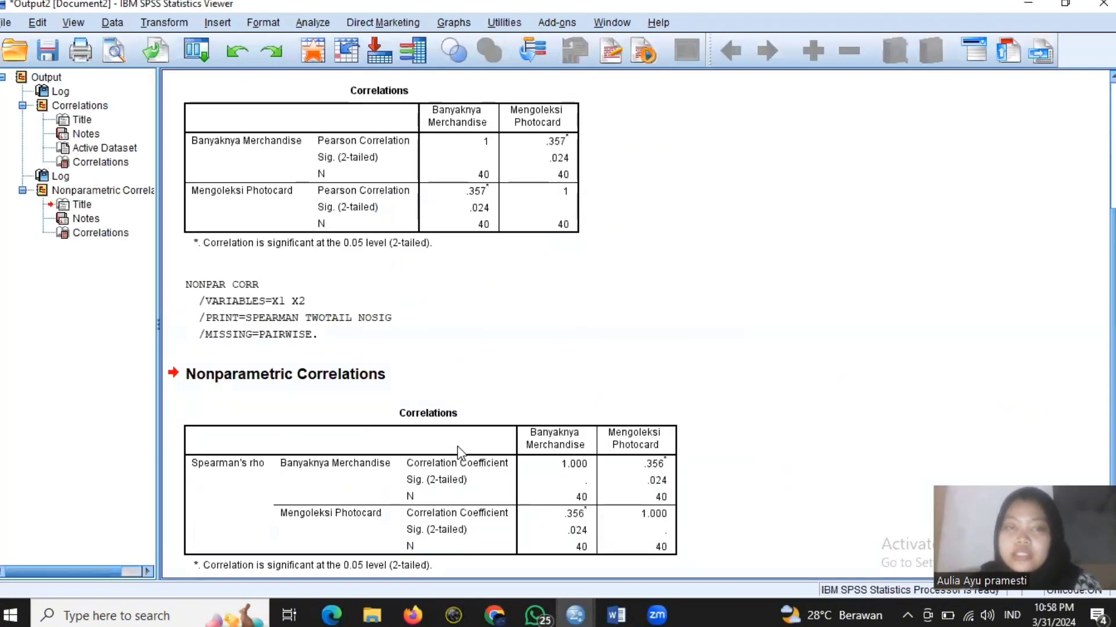
Step: Examine the coefficients and significance values in the Pearson and Spearman correlation tables of the output
{"action": "left_click", "coordinate": [459, 191]}
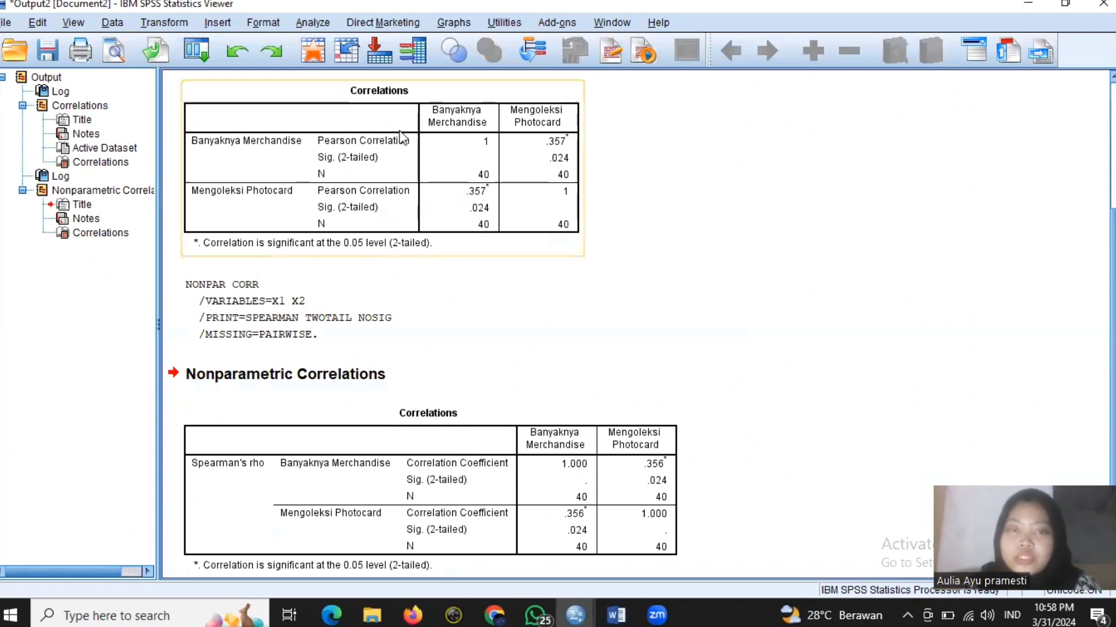
{"action": "left_click", "coordinate": [449, 462]}
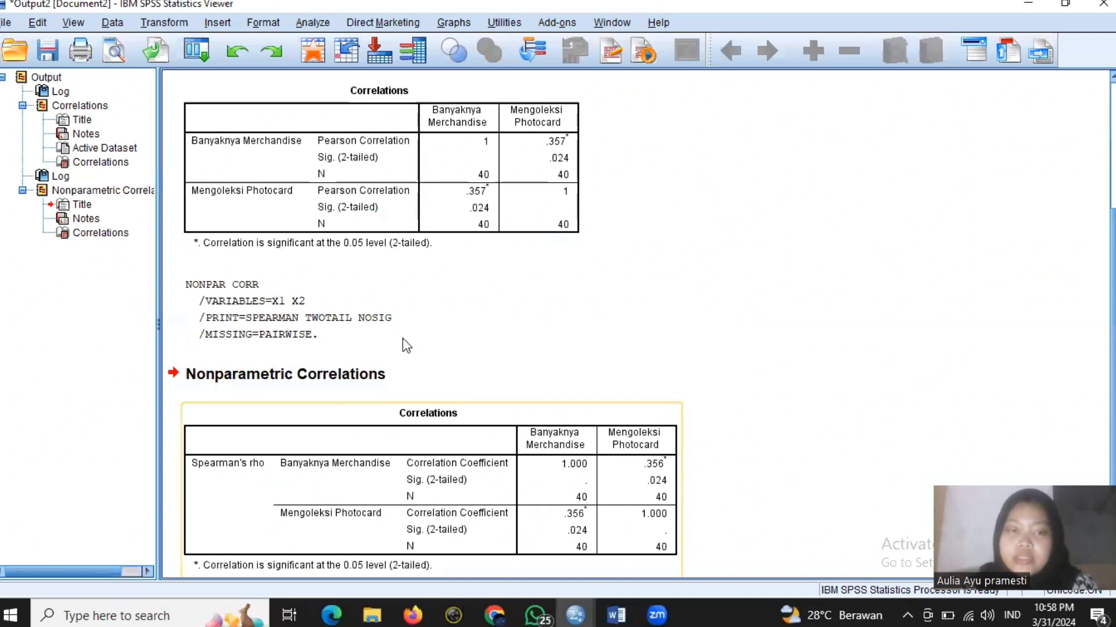
{"action": "left_click", "coordinate": [520, 110]}
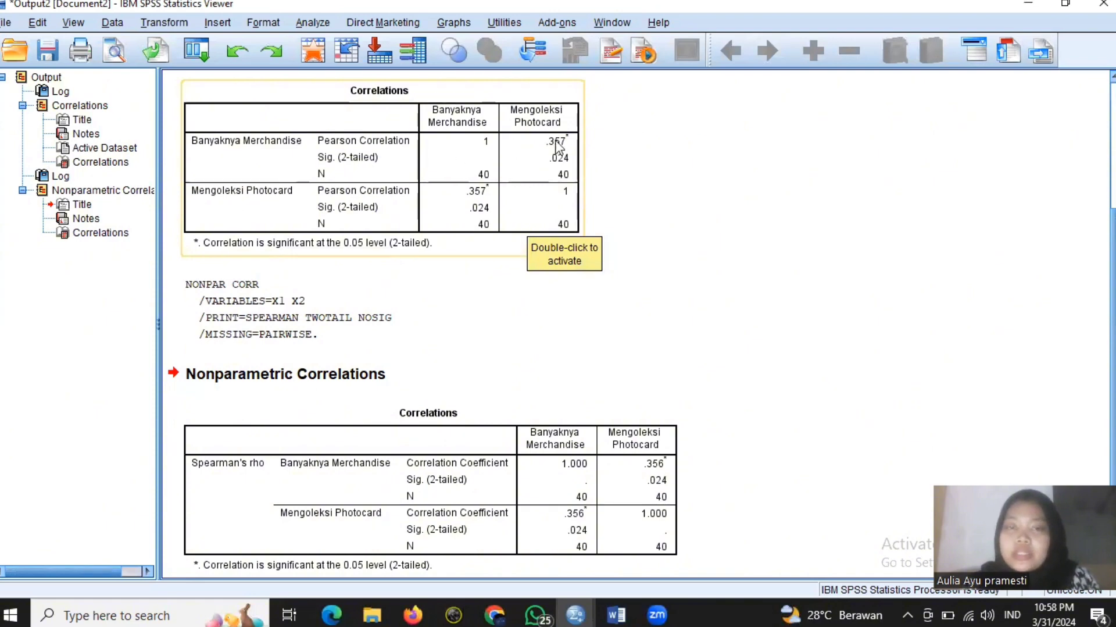
{"action": "left_click", "coordinate": [391, 444]}
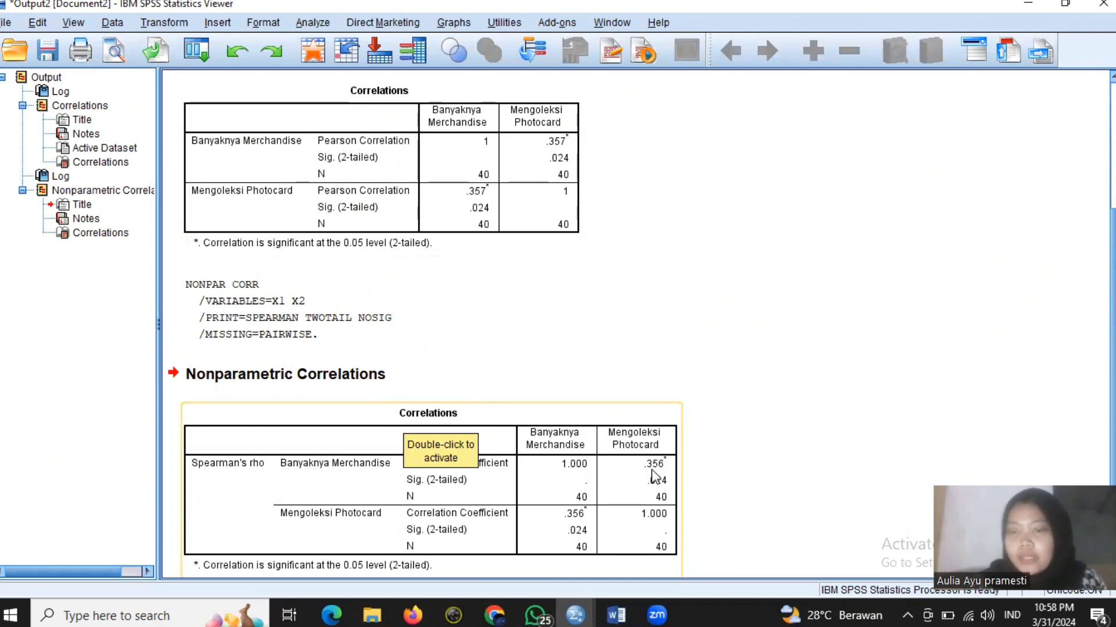
{"action": "left_click", "coordinate": [720, 340]}
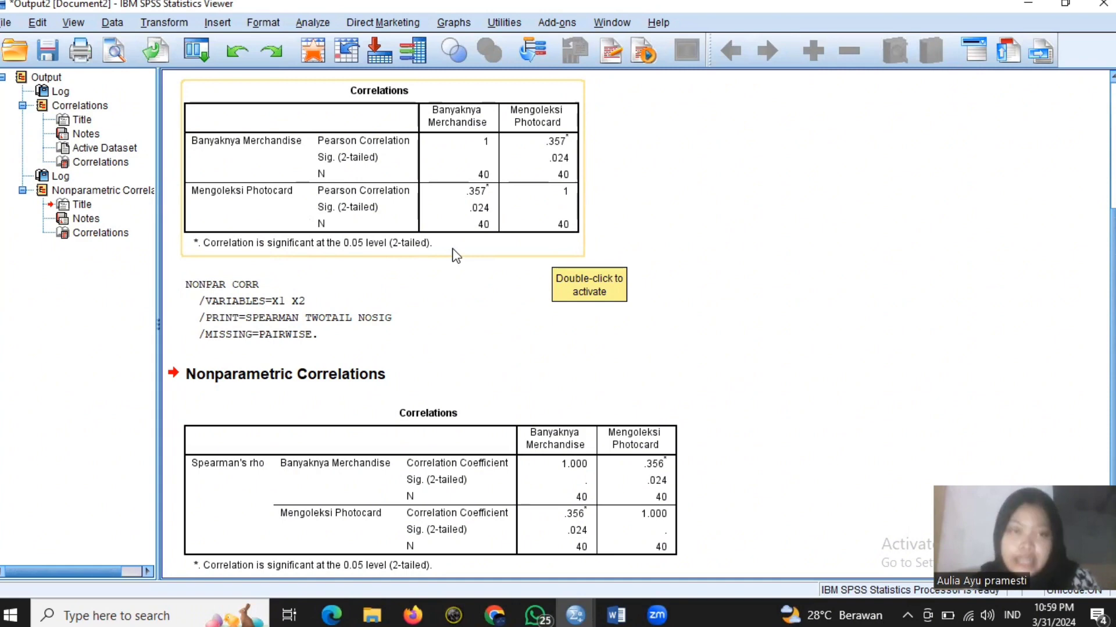
Step: Return to the Untitled2 dataset and set up a binary logistic regression with Minat Beli [Y] as the dependent variable
{"action": "key", "text": "alt+Tab"}
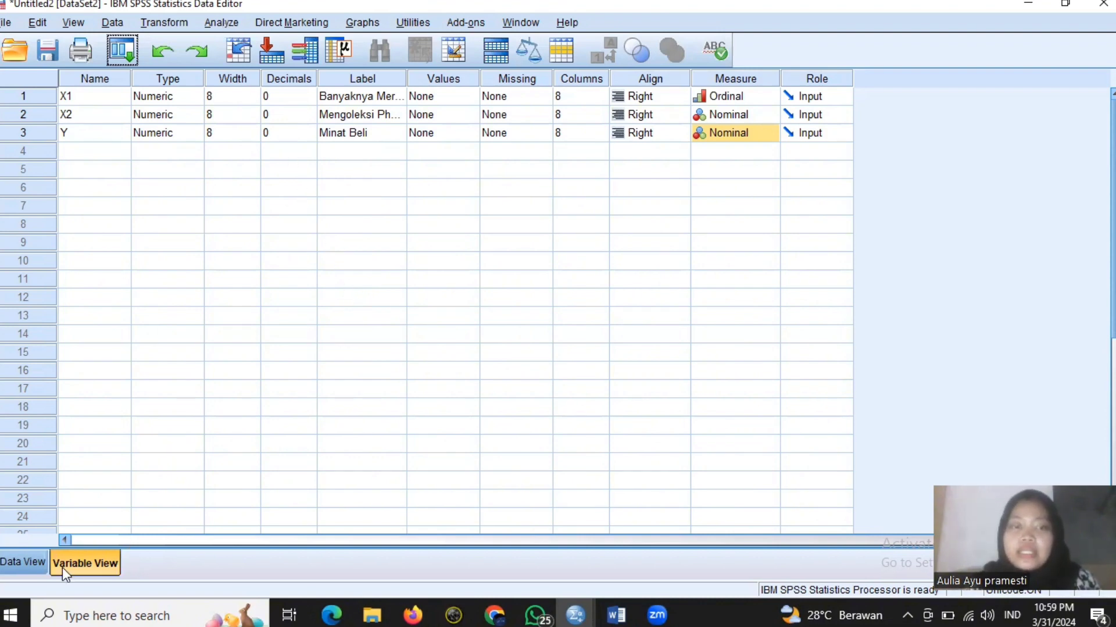
{"action": "left_click", "coordinate": [218, 26]}
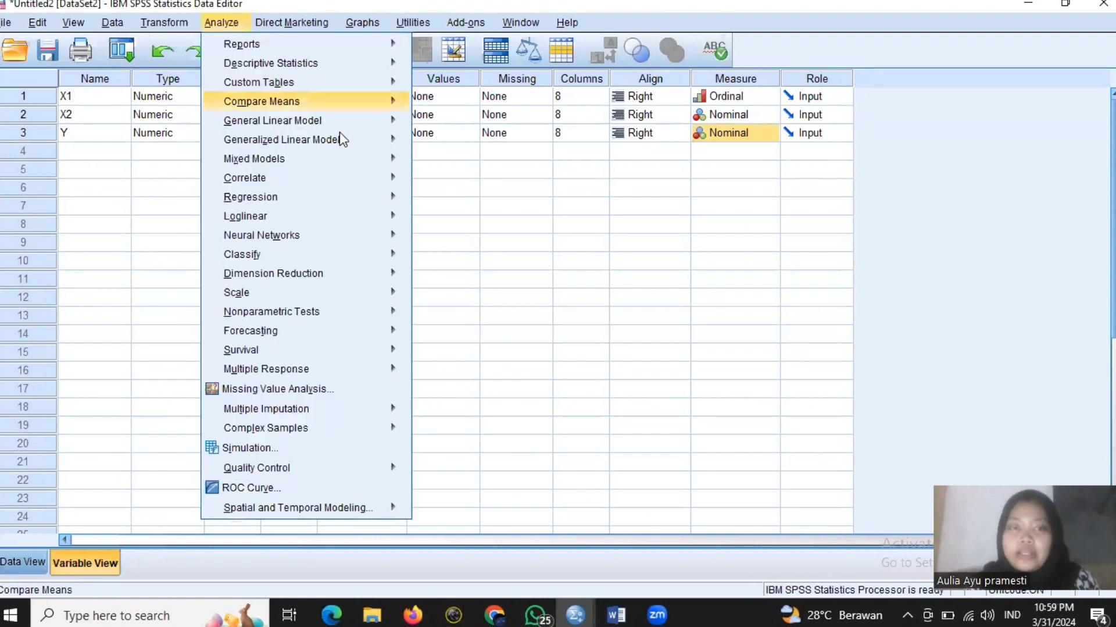
{"action": "mouse_move", "coordinate": [351, 198]}
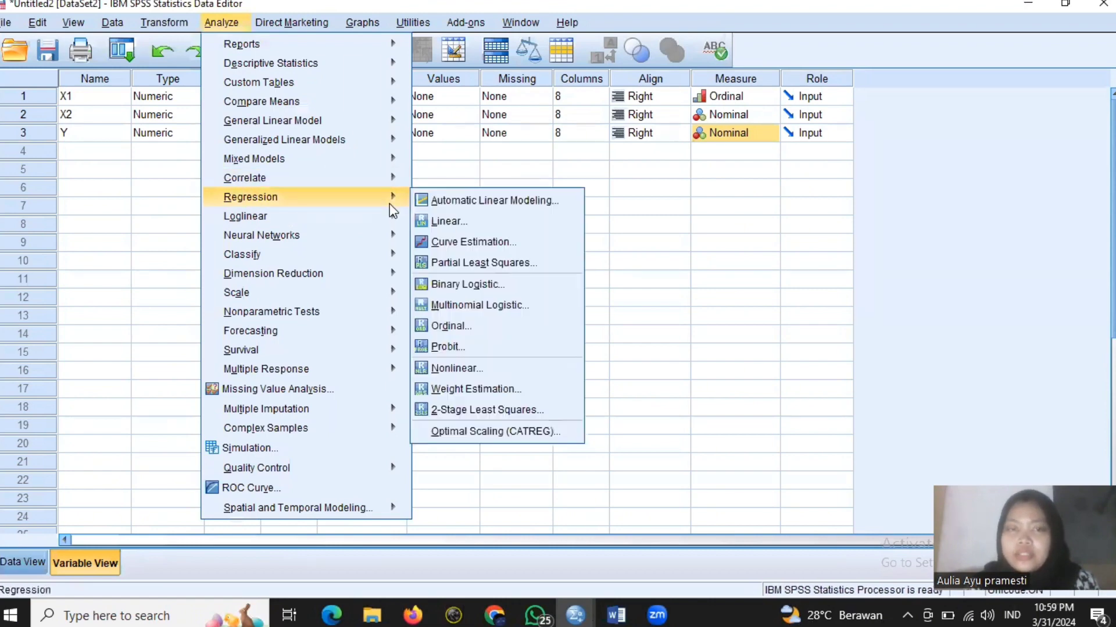
{"action": "left_click", "coordinate": [486, 284]}
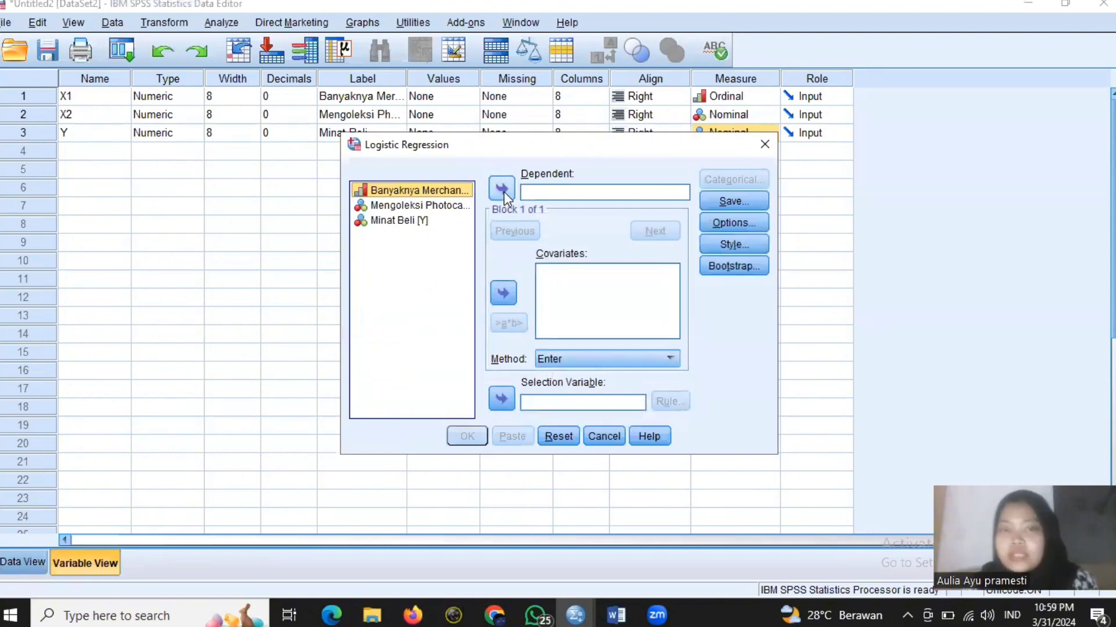
{"action": "left_click", "coordinate": [426, 222]}
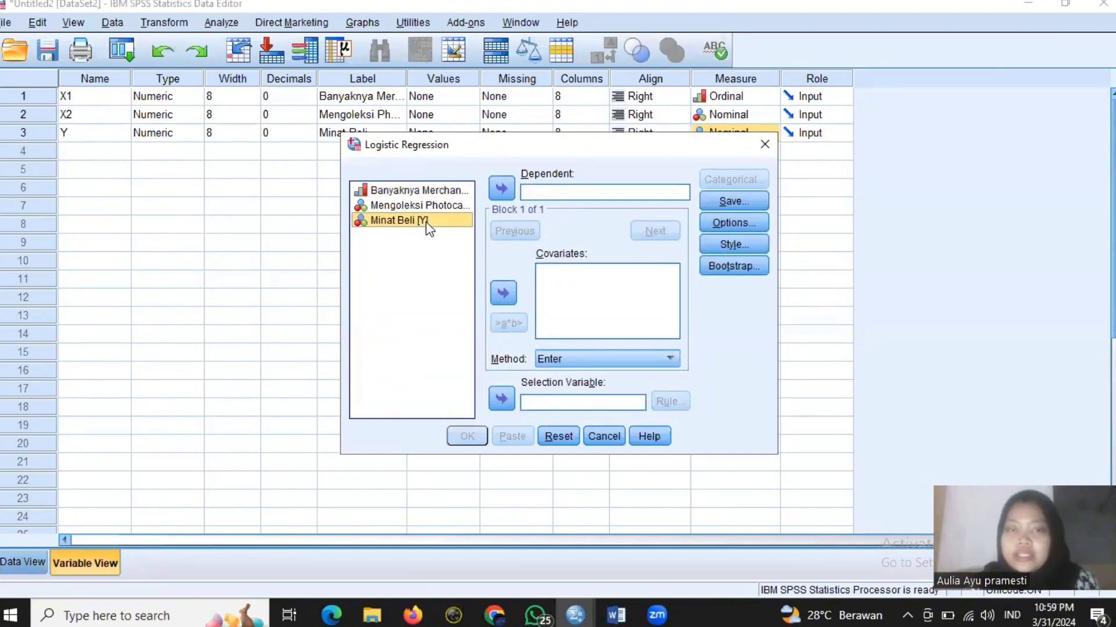
{"action": "left_click", "coordinate": [503, 185]}
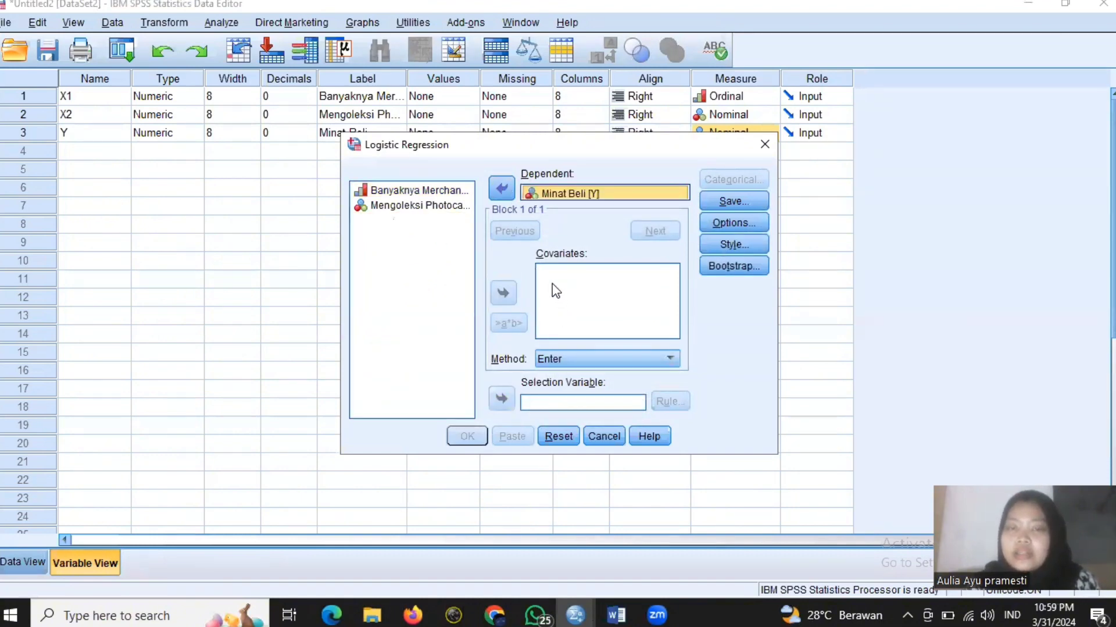
Step: Add Banyaknya Merchandise (X1) and Mengoleksi Photocard (X2) as covariates of the logistic regression
{"action": "left_click", "coordinate": [423, 188]}
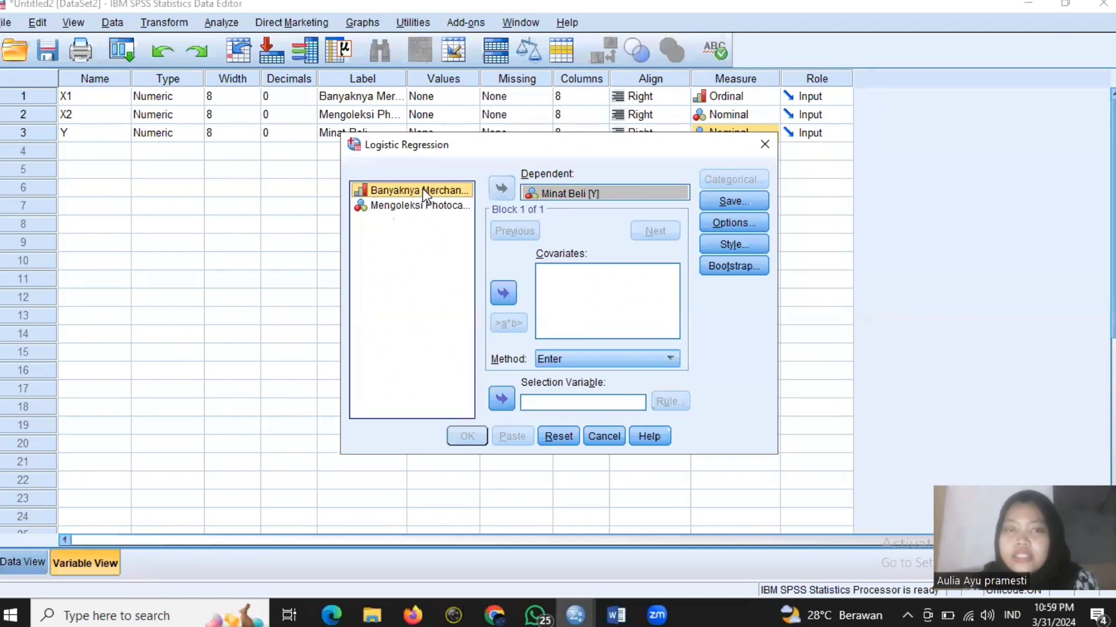
{"action": "left_click", "coordinate": [510, 291]}
{"action": "left_click", "coordinate": [453, 208]}
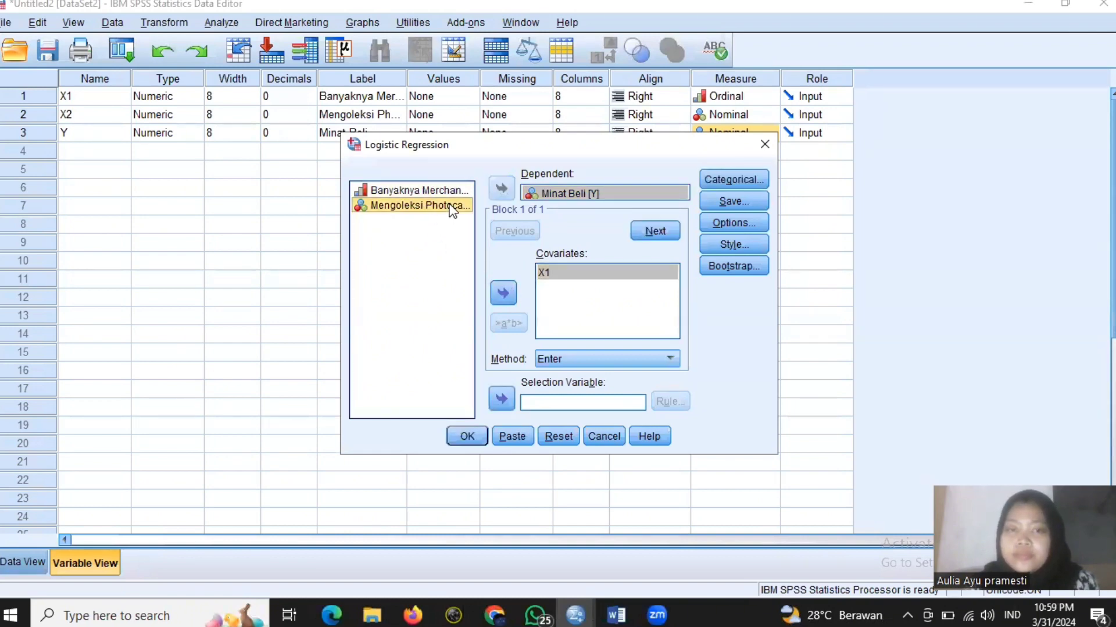
{"action": "left_click", "coordinate": [502, 295]}
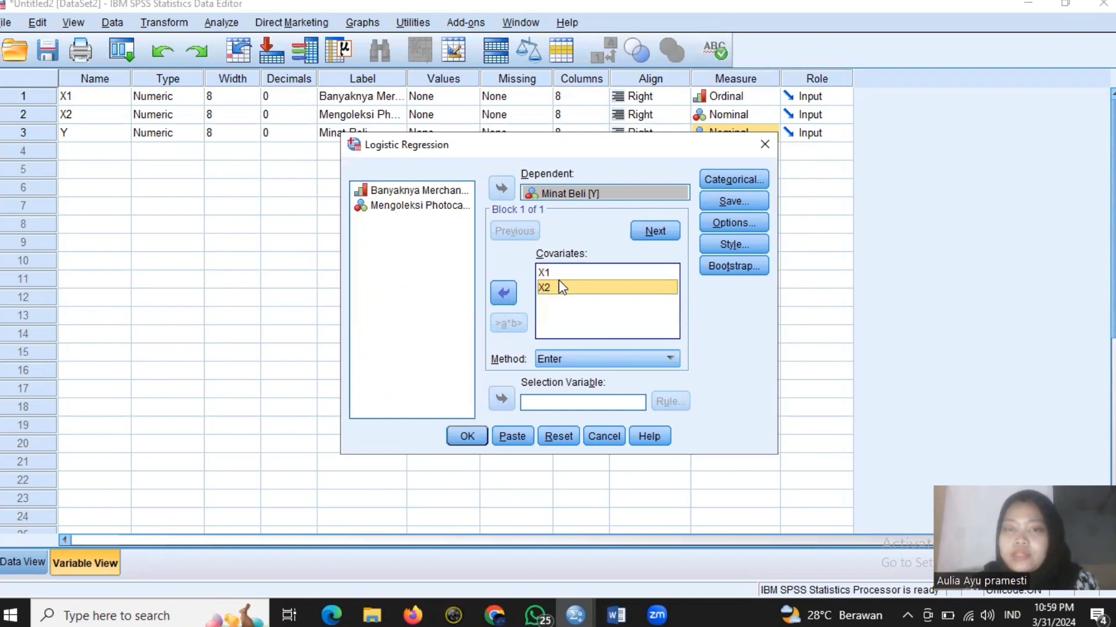
Step: Enable classification plots, Hosmer-Lemeshow goodness-of-fit, correlations of estimates and iteration history, and run the logistic regression
{"action": "left_click", "coordinate": [714, 225]}
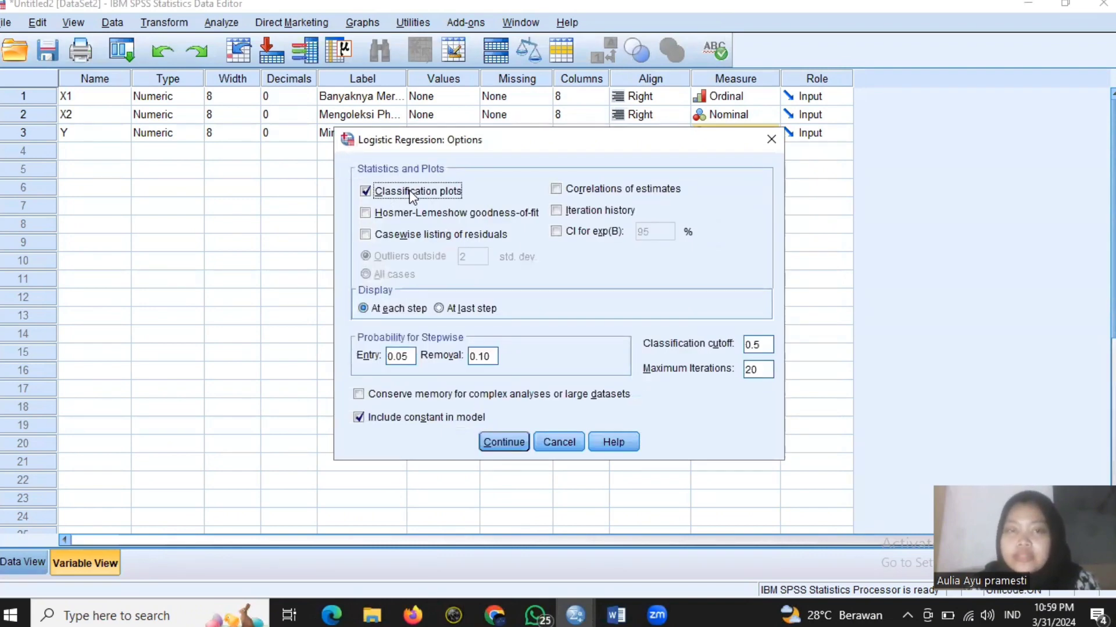
{"action": "left_click", "coordinate": [423, 215]}
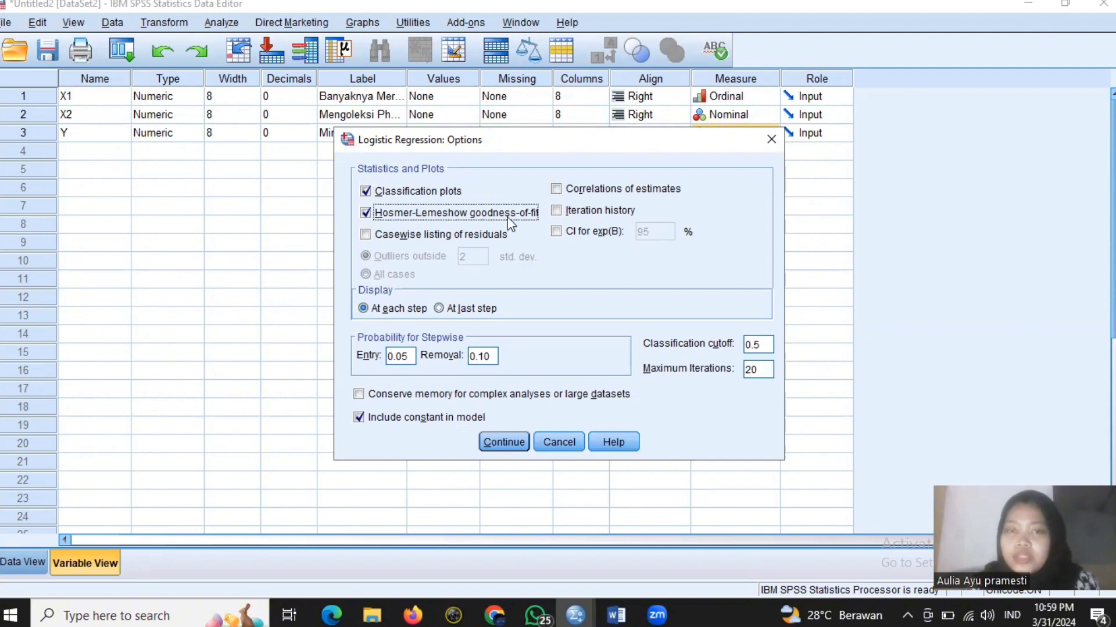
{"action": "left_click", "coordinate": [615, 190]}
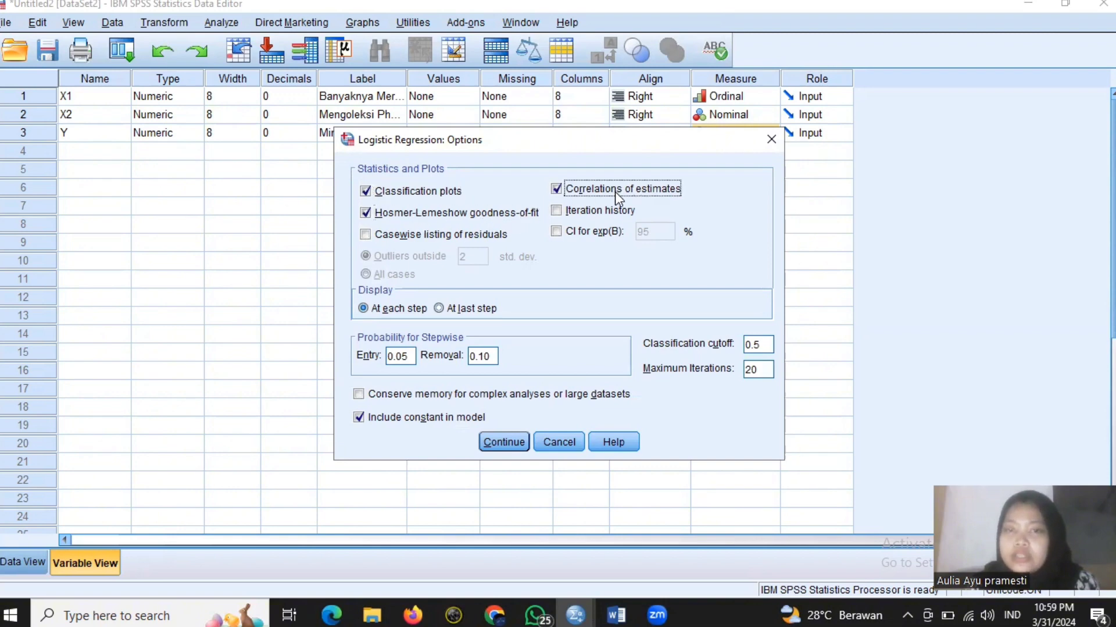
{"action": "left_click", "coordinate": [600, 223]}
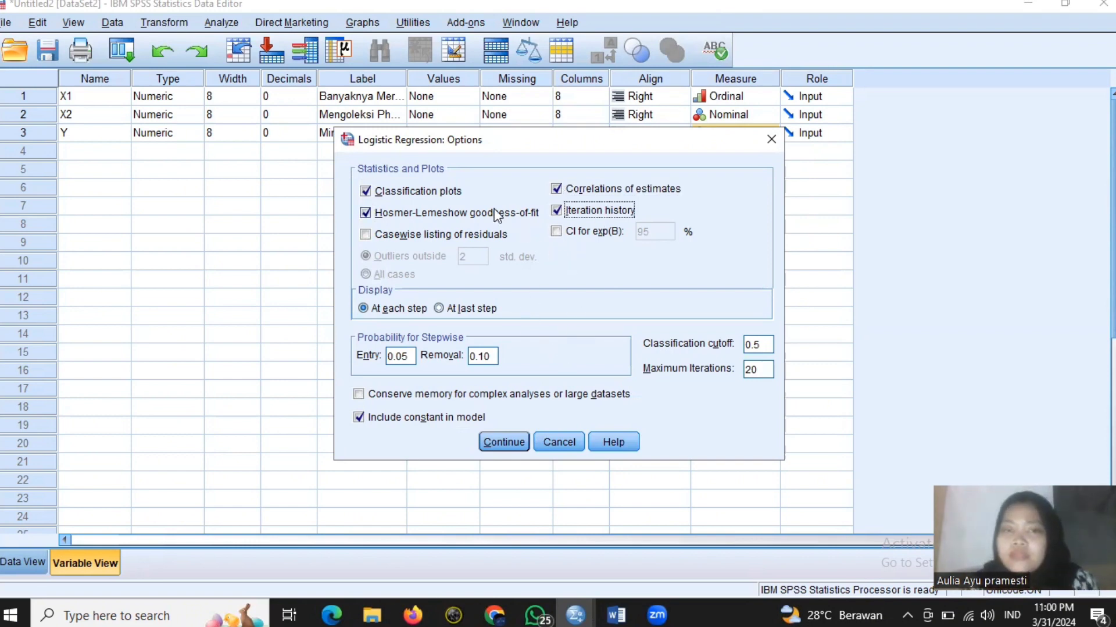
{"action": "left_click", "coordinate": [500, 443]}
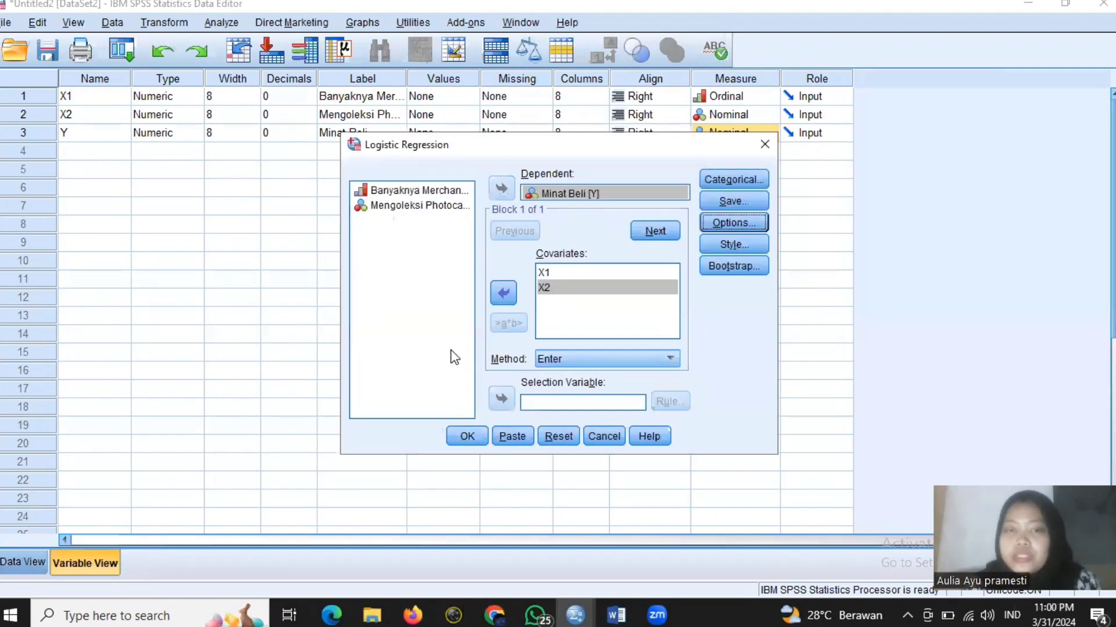
{"action": "left_click", "coordinate": [468, 431]}
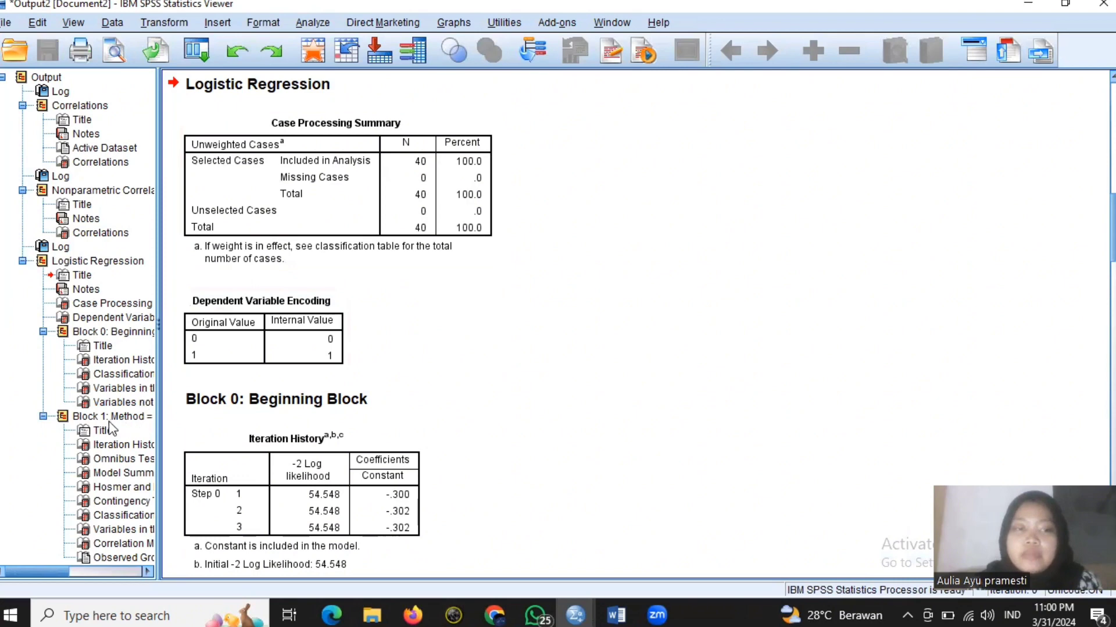
Step: Examine the Block 1 Classification Table in the logistic regression output
{"action": "left_click", "coordinate": [125, 515]}
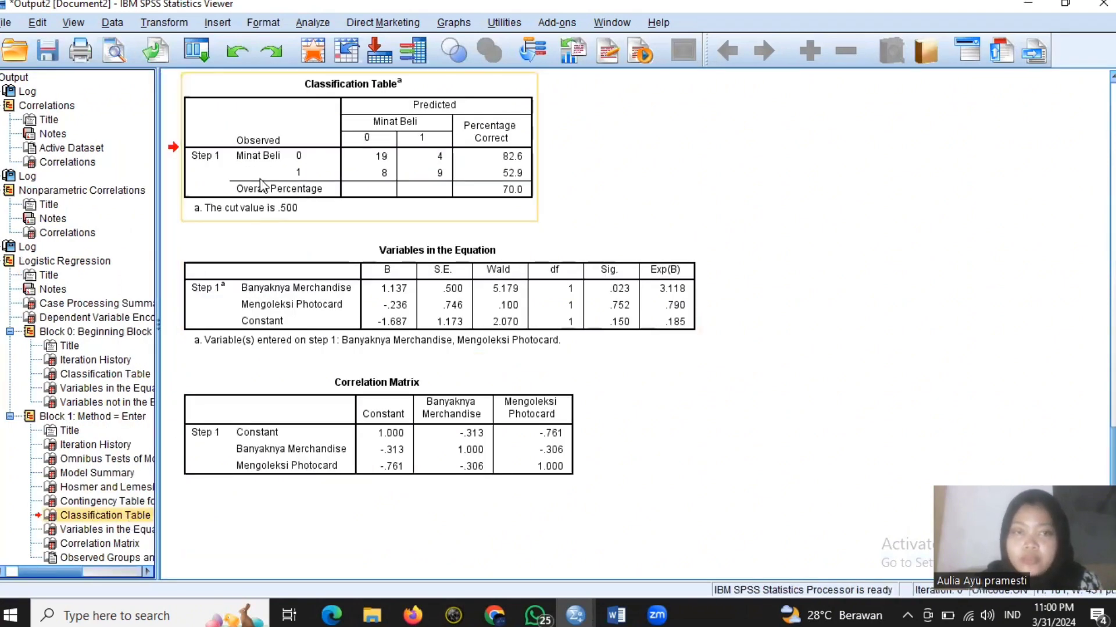